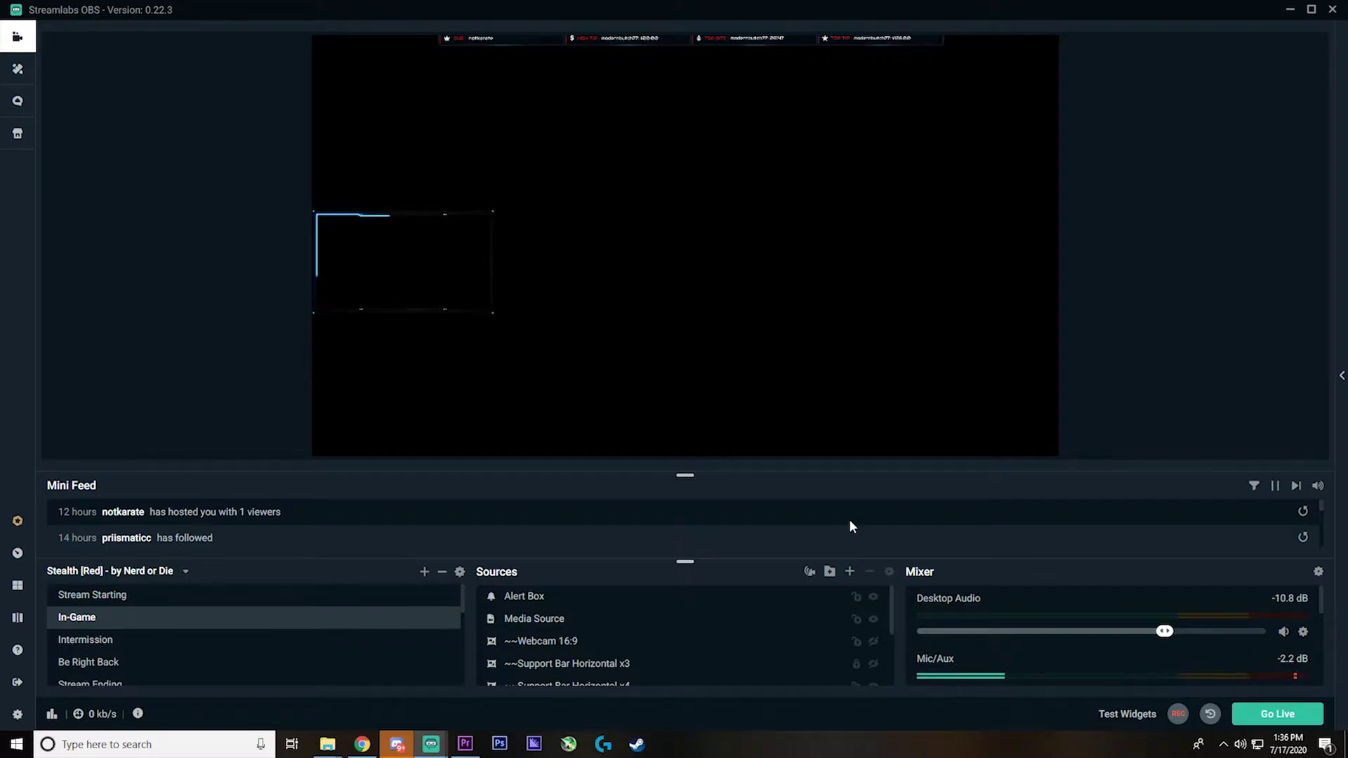
Add an Alertbox widget from the Widgets list as a new source in the In-Game scene.
click(850, 573)
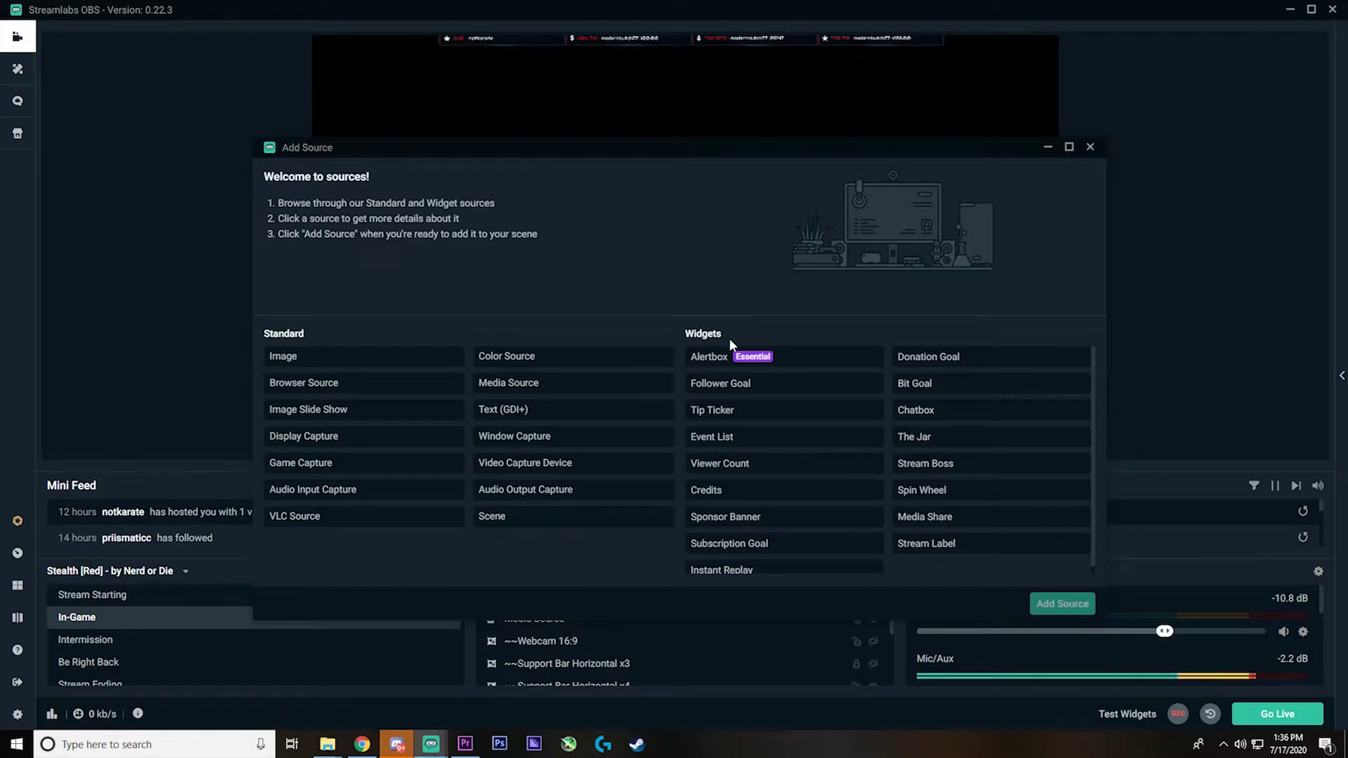
click(734, 358)
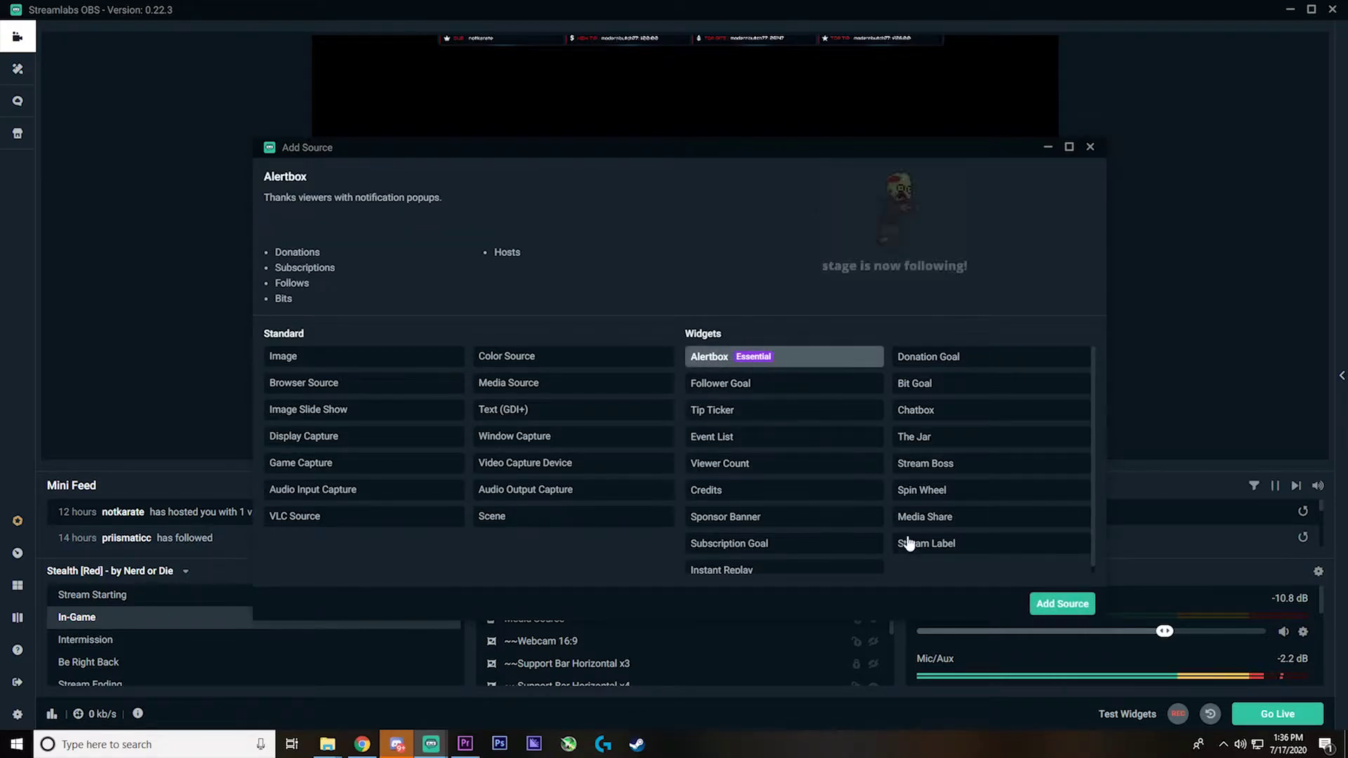
click(1060, 604)
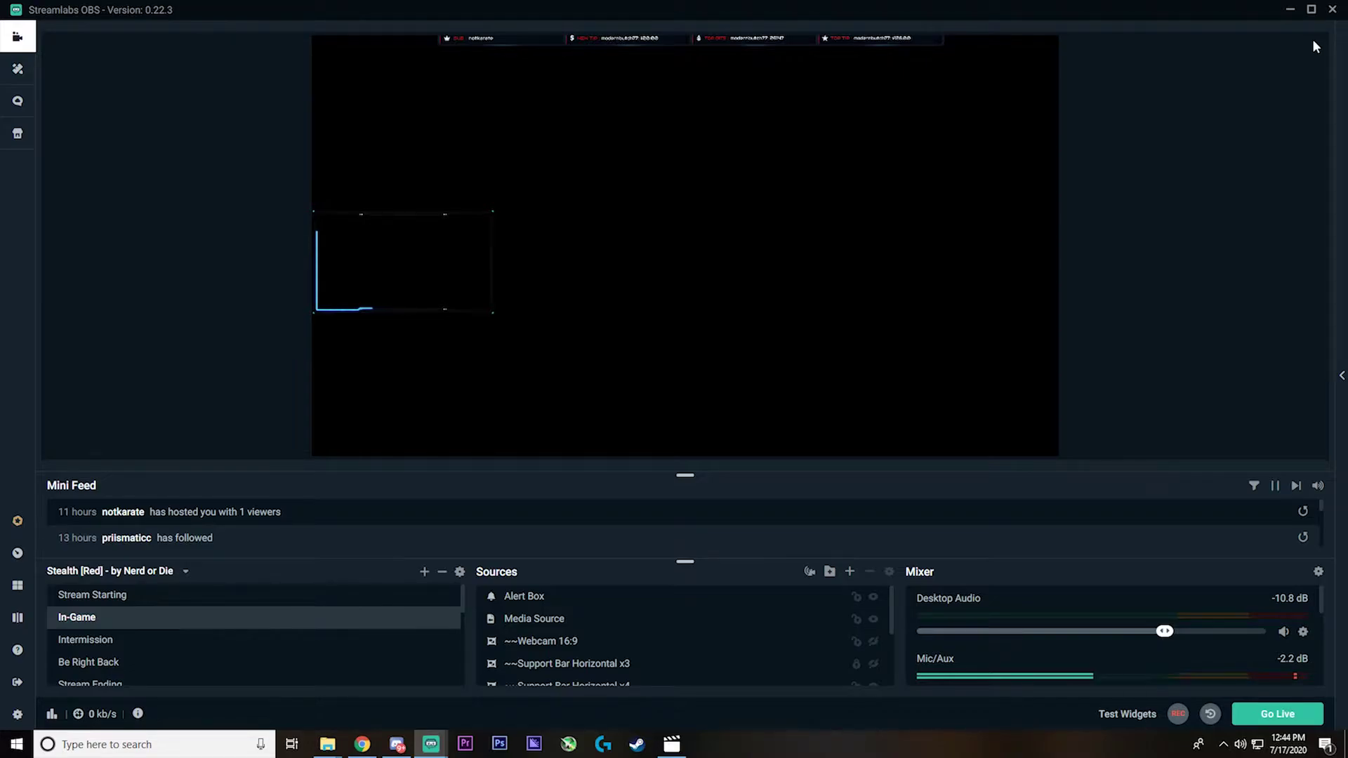
click(1056, 714)
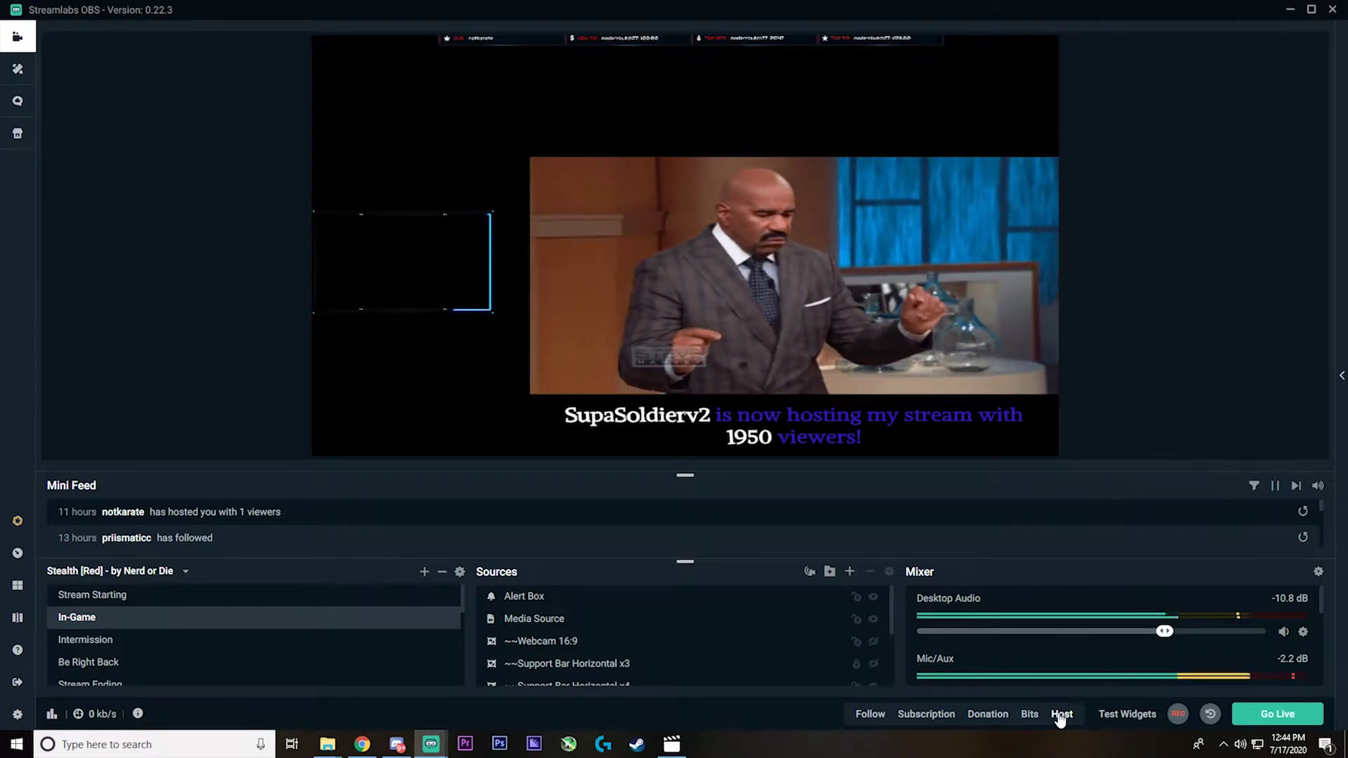
click(1030, 714)
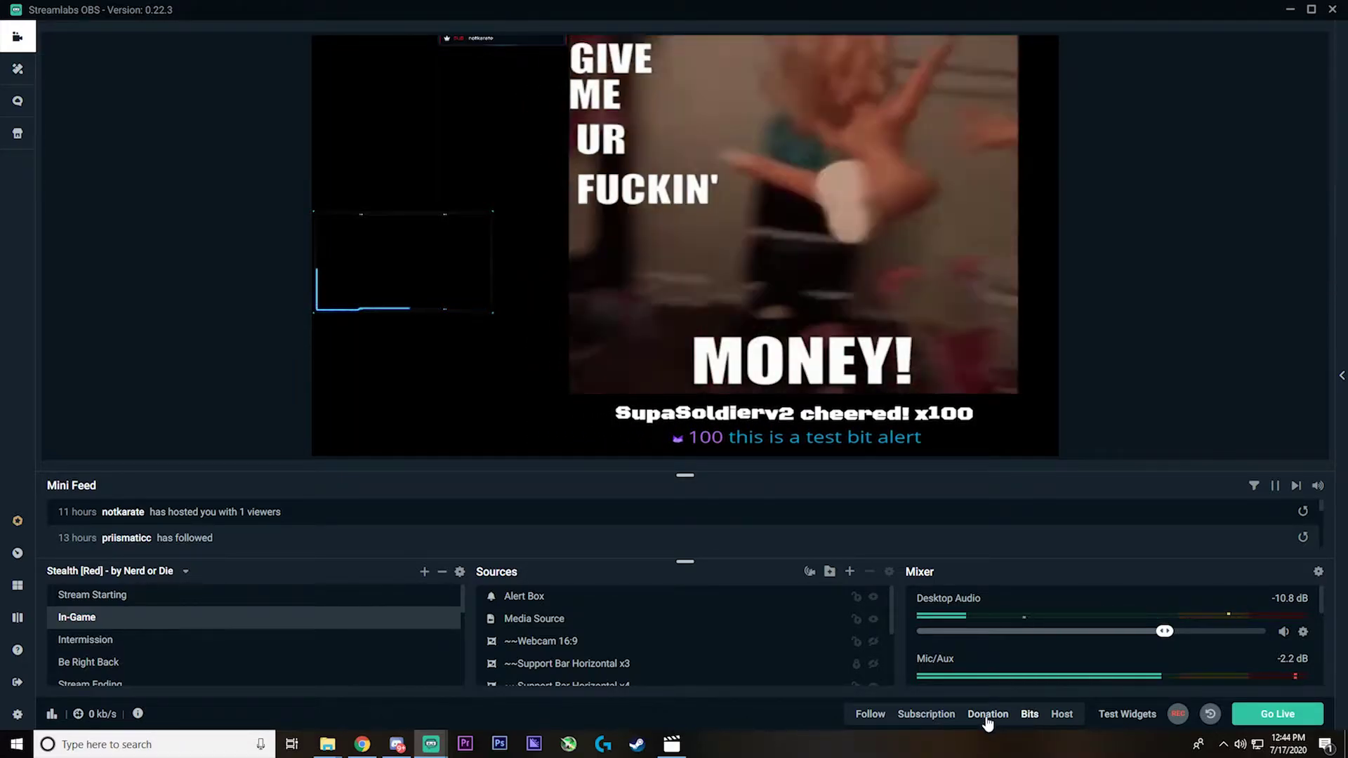
click(987, 714)
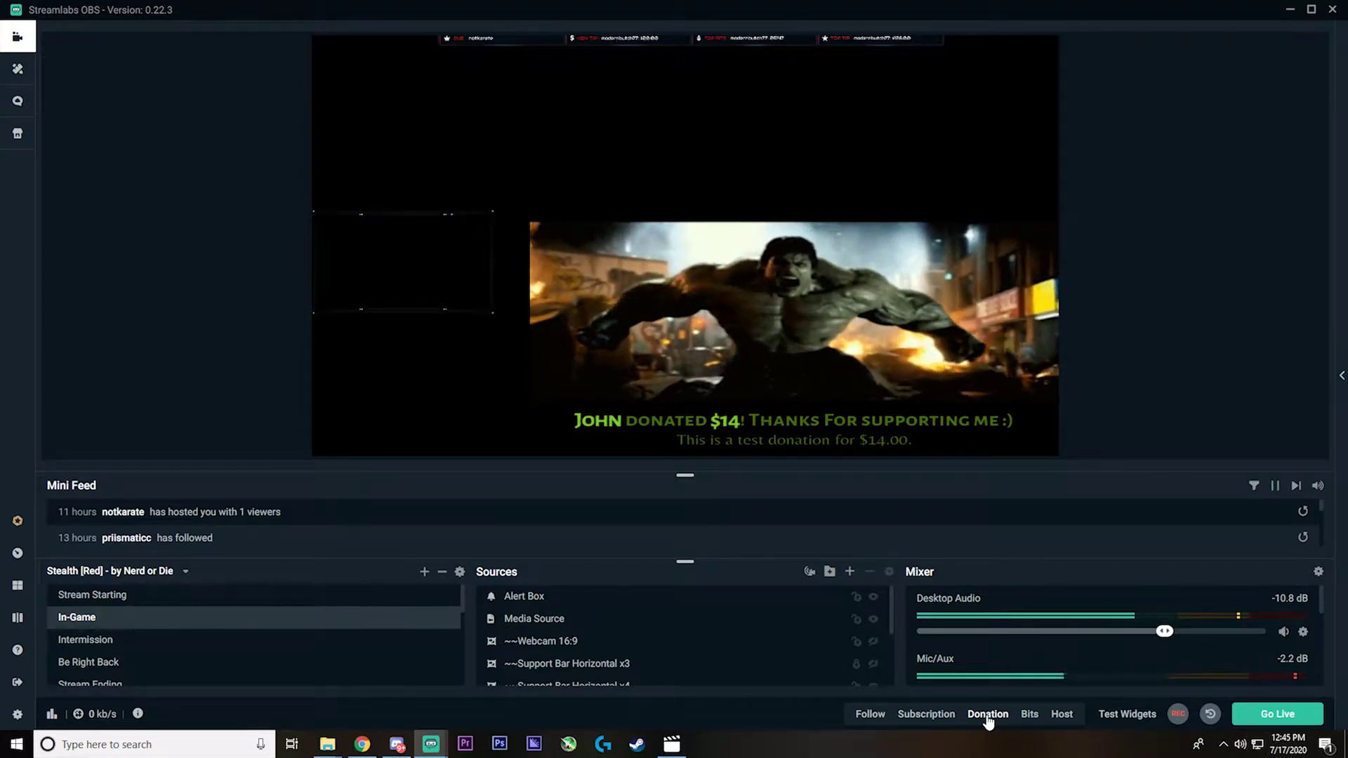
click(941, 716)
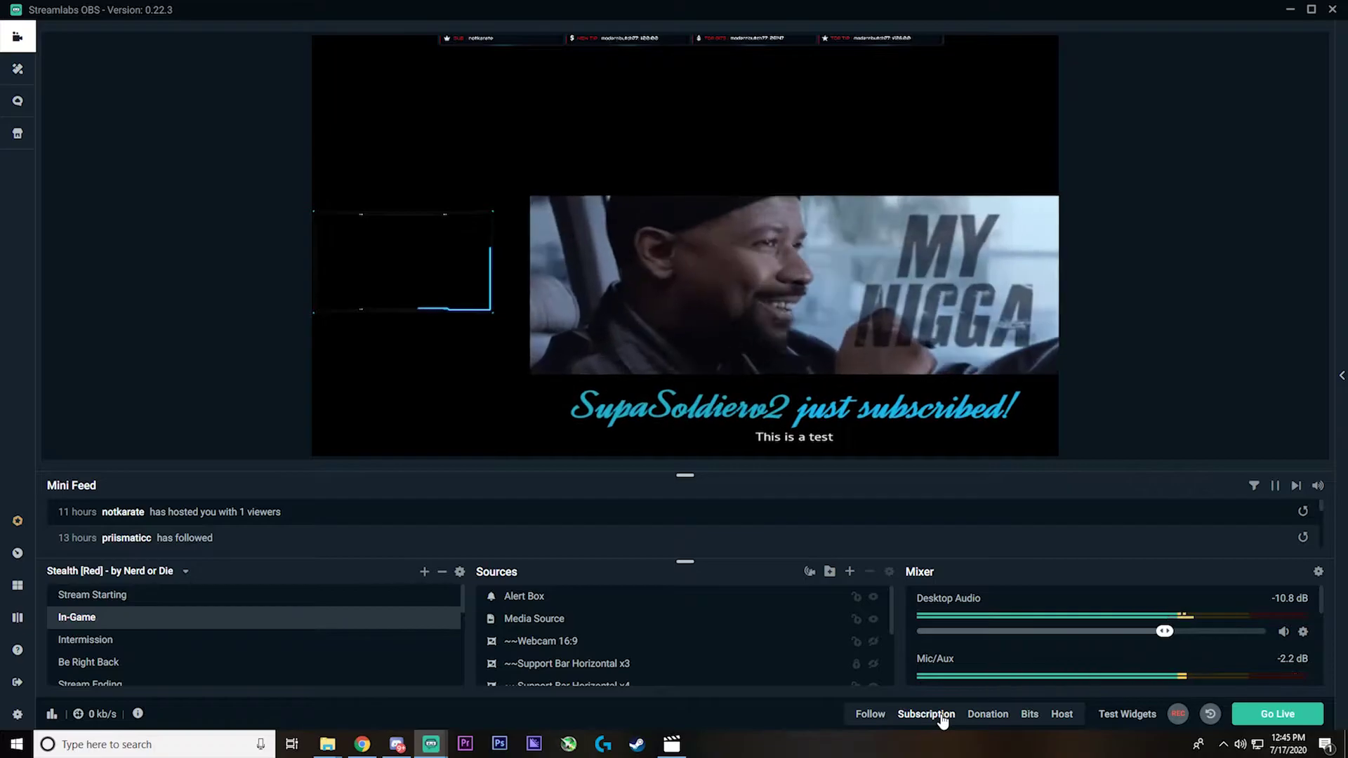
click(870, 715)
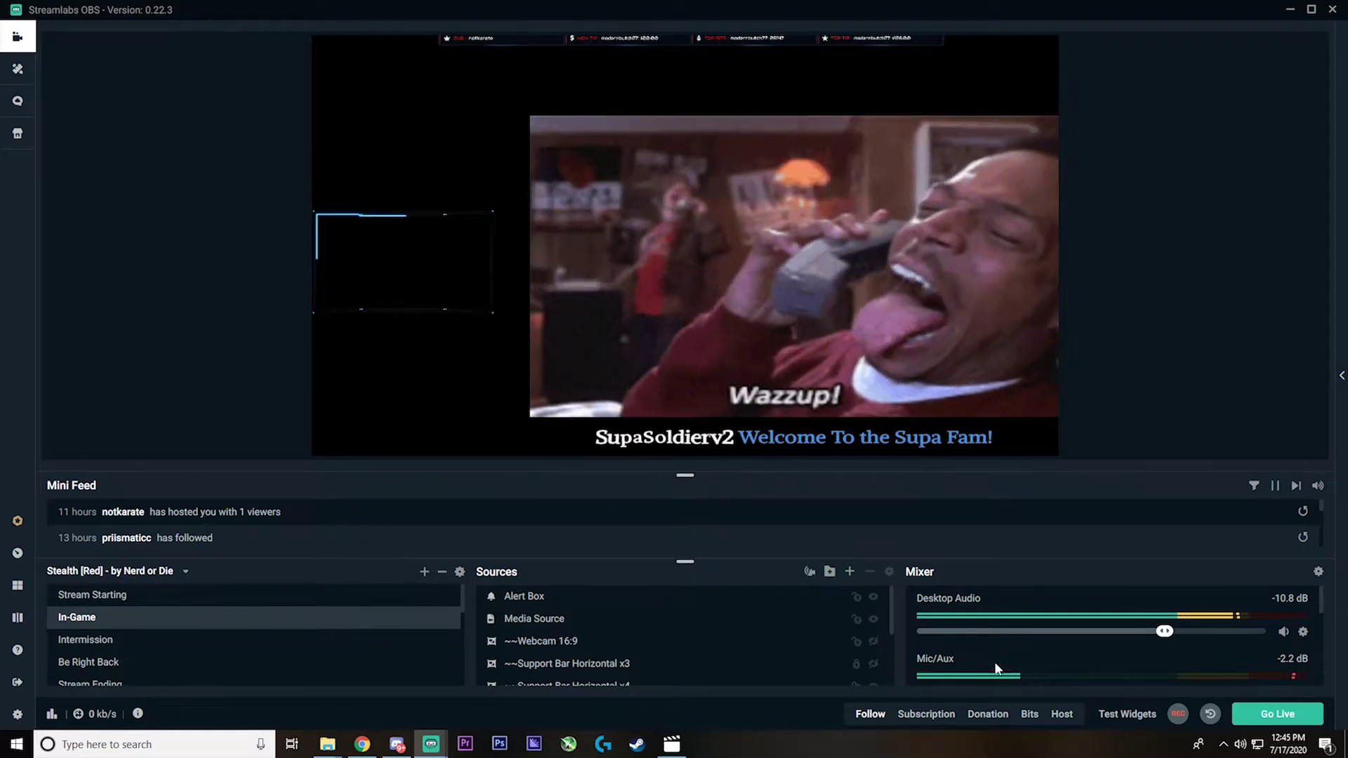
click(1129, 717)
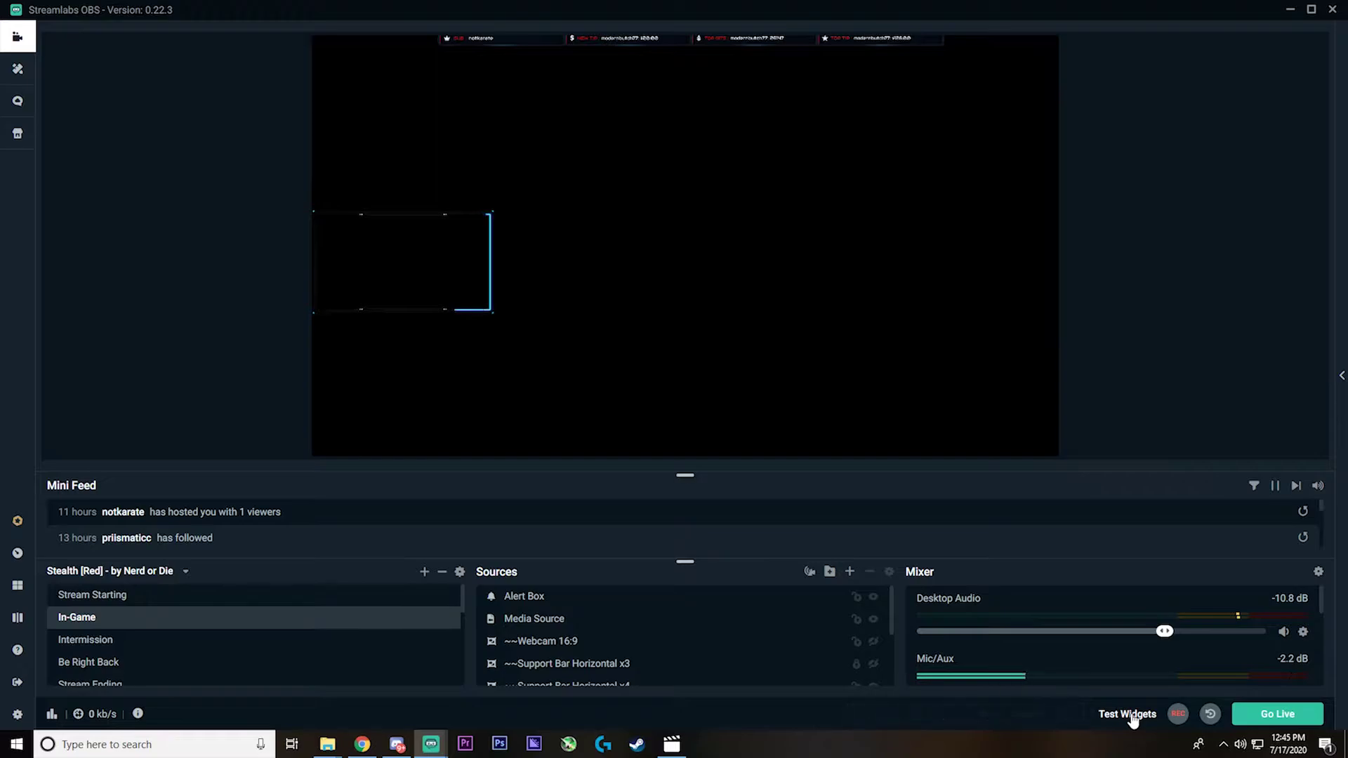
Go to the Streamlabs web dashboard and bring up its Alert Box settings page.
click(19, 556)
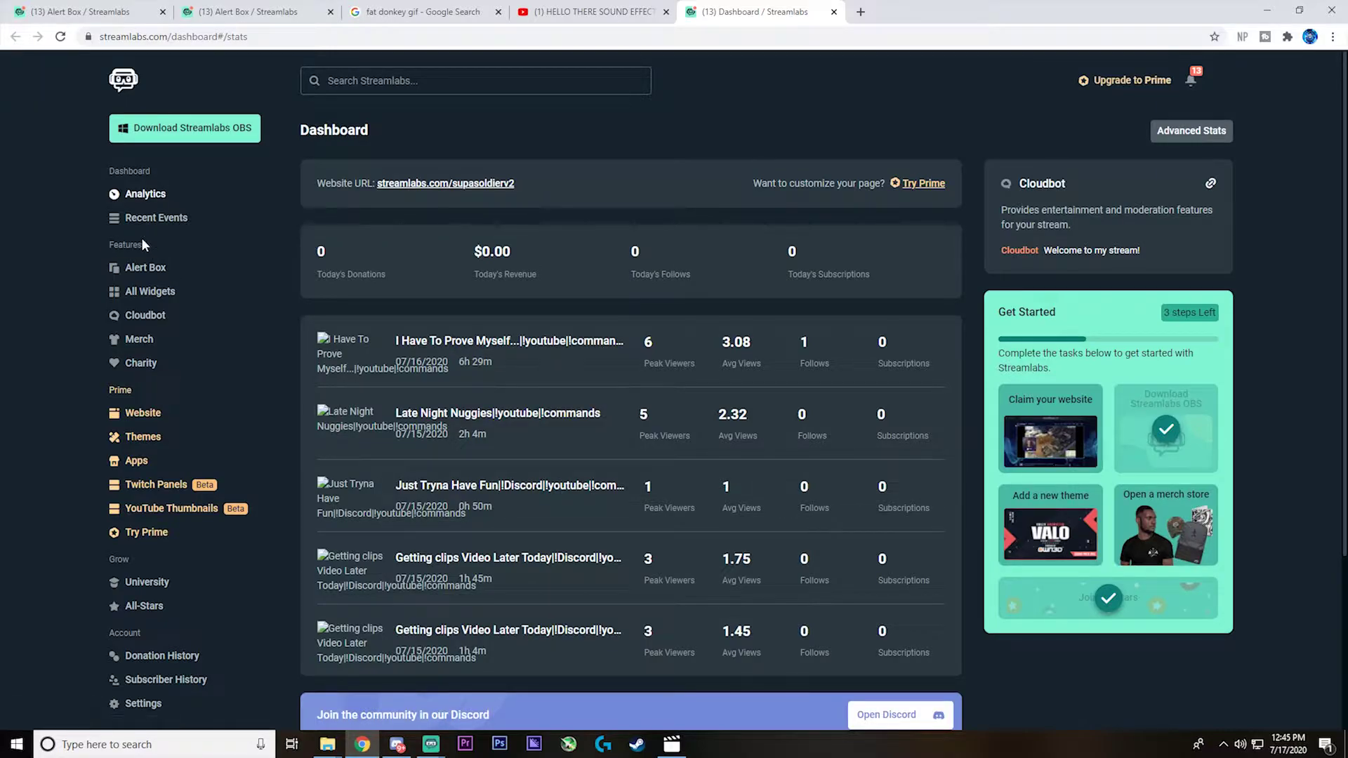
click(145, 267)
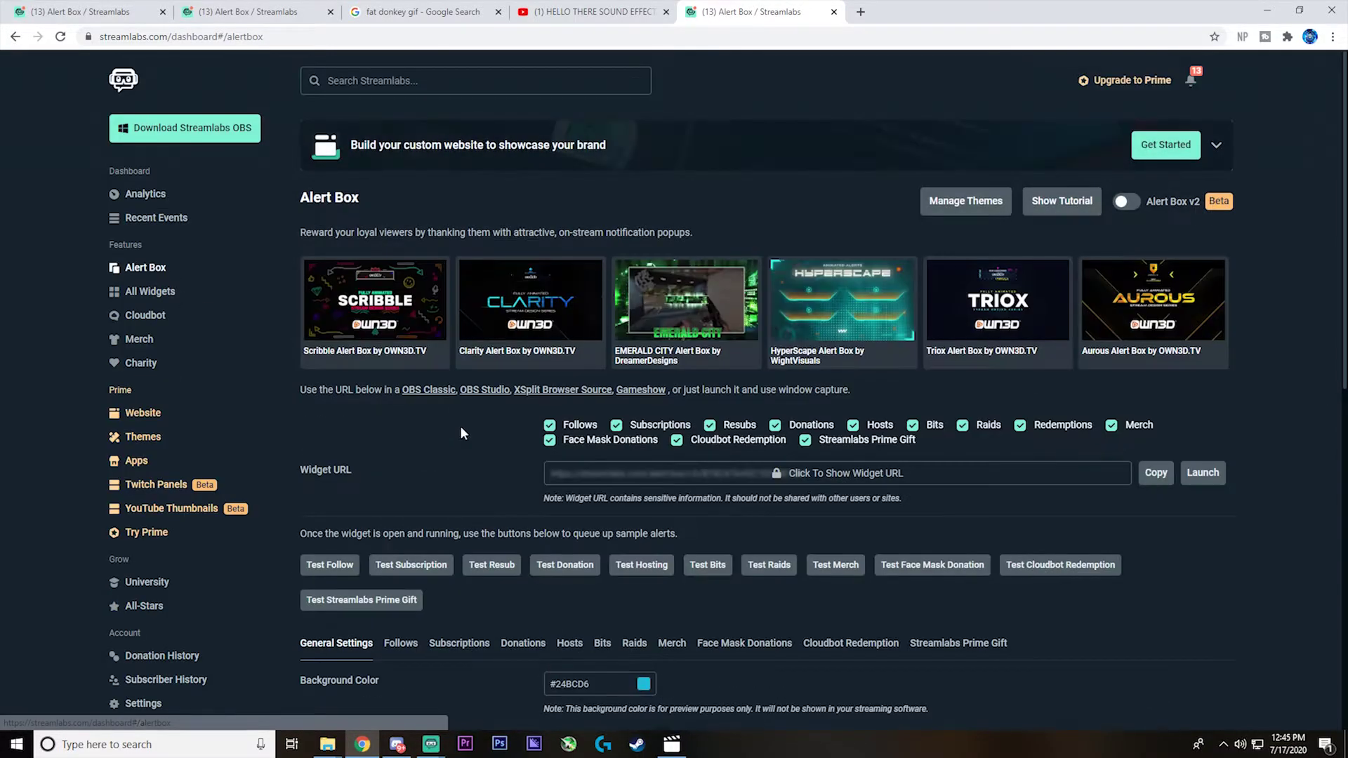
scroll(457, 430, down, 2)
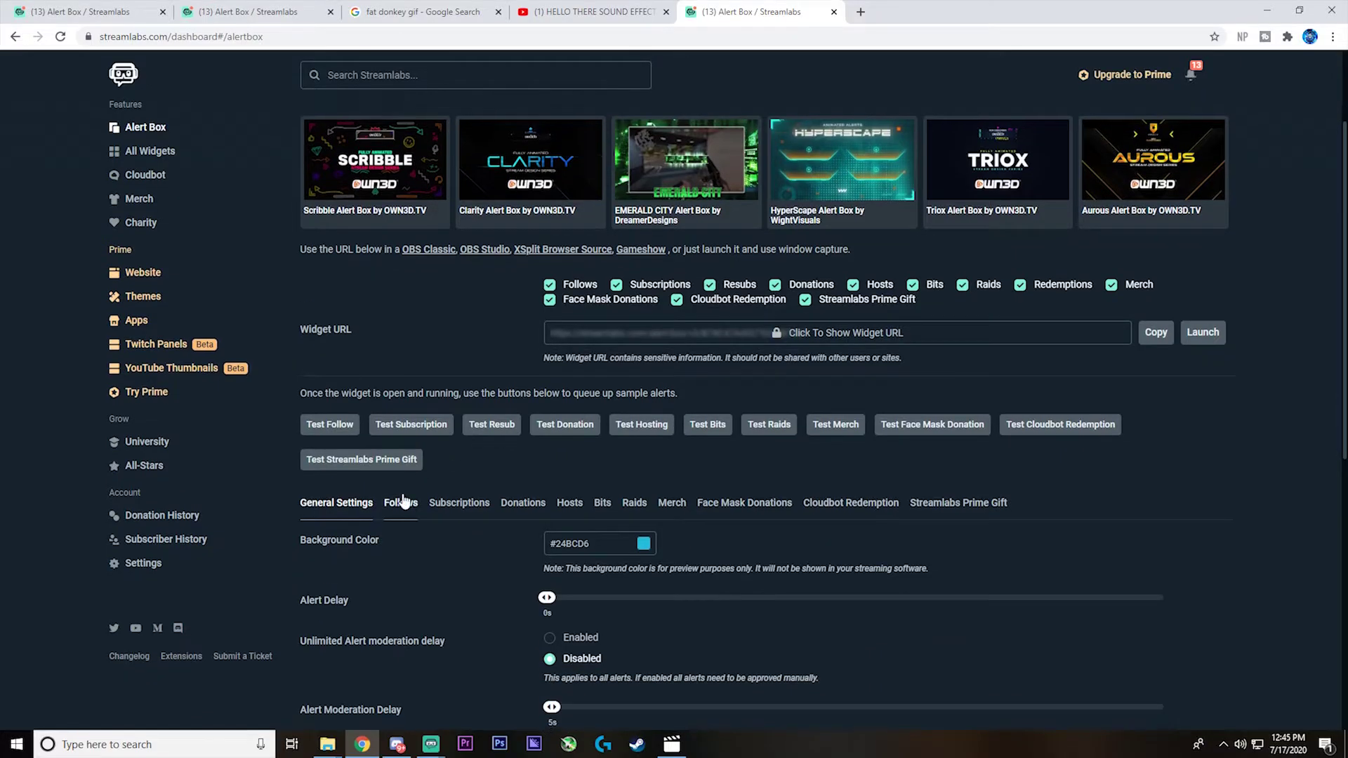
Switch the Alert Box to the Follows tab and scroll to the follow alert options.
click(401, 503)
scroll(445, 499, down, 3)
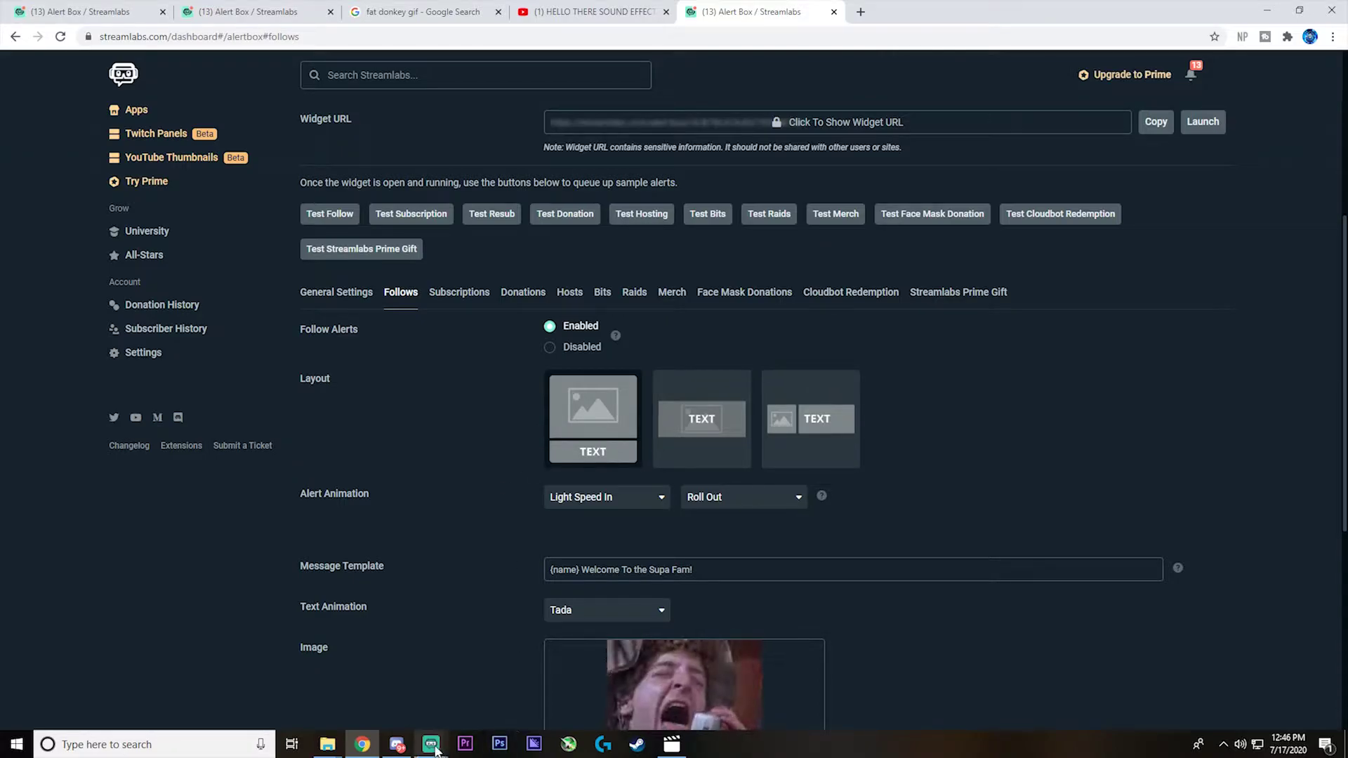
mouse_move(435, 749)
click(436, 719)
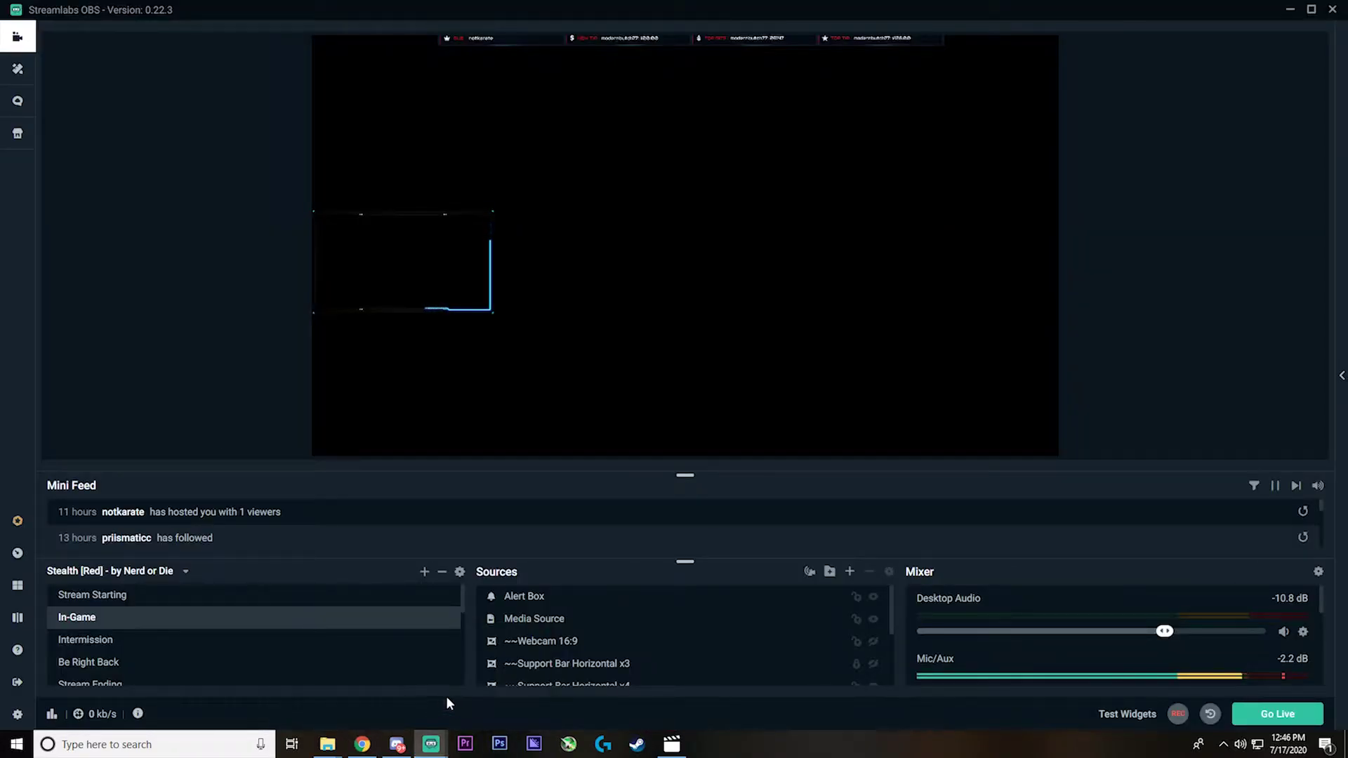
click(1141, 716)
click(870, 714)
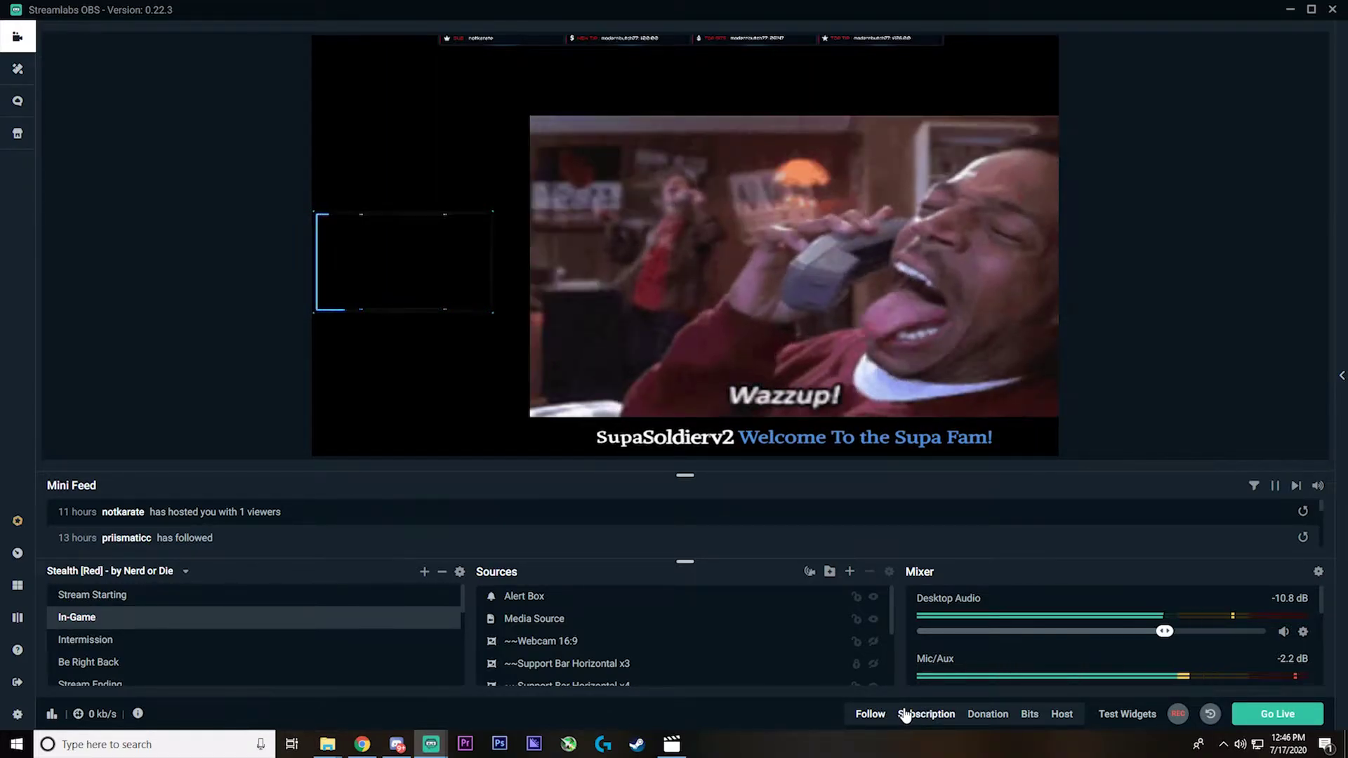
click(349, 749)
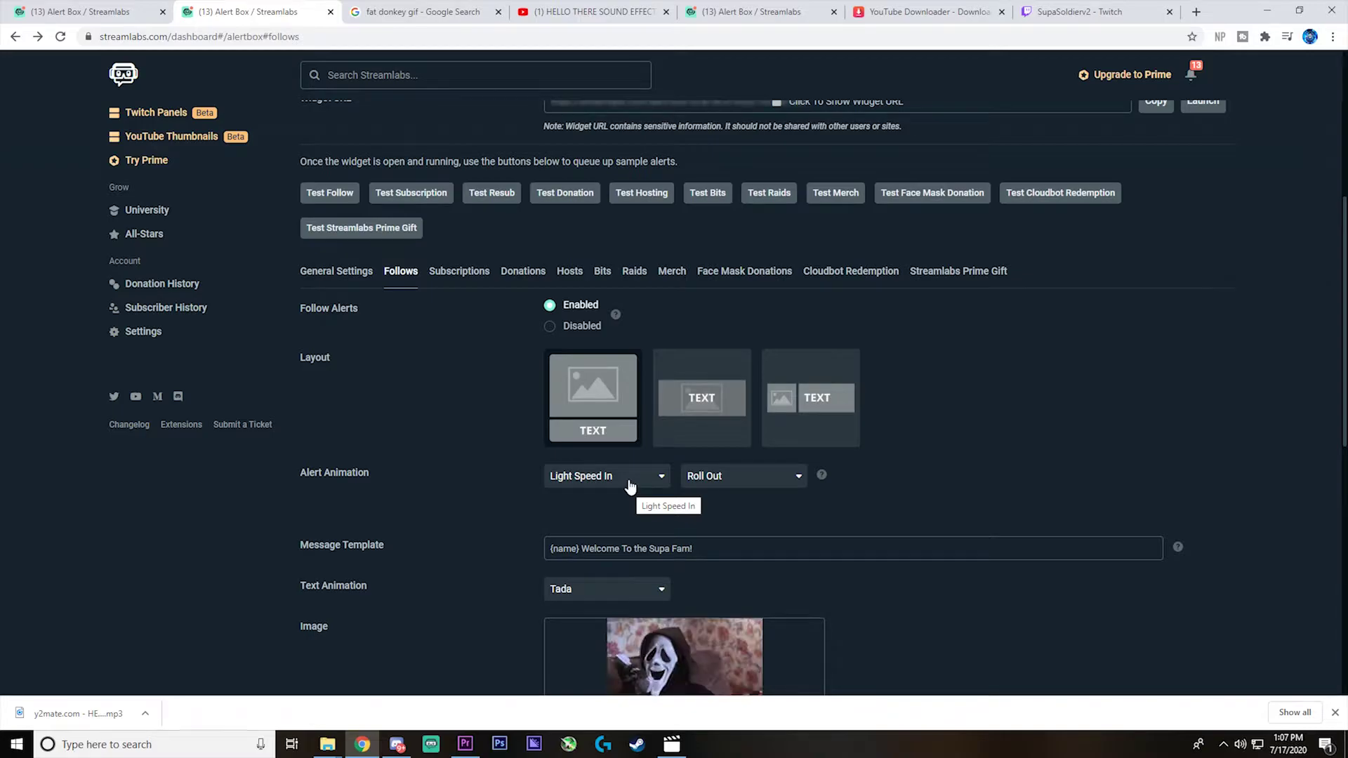
click(716, 482)
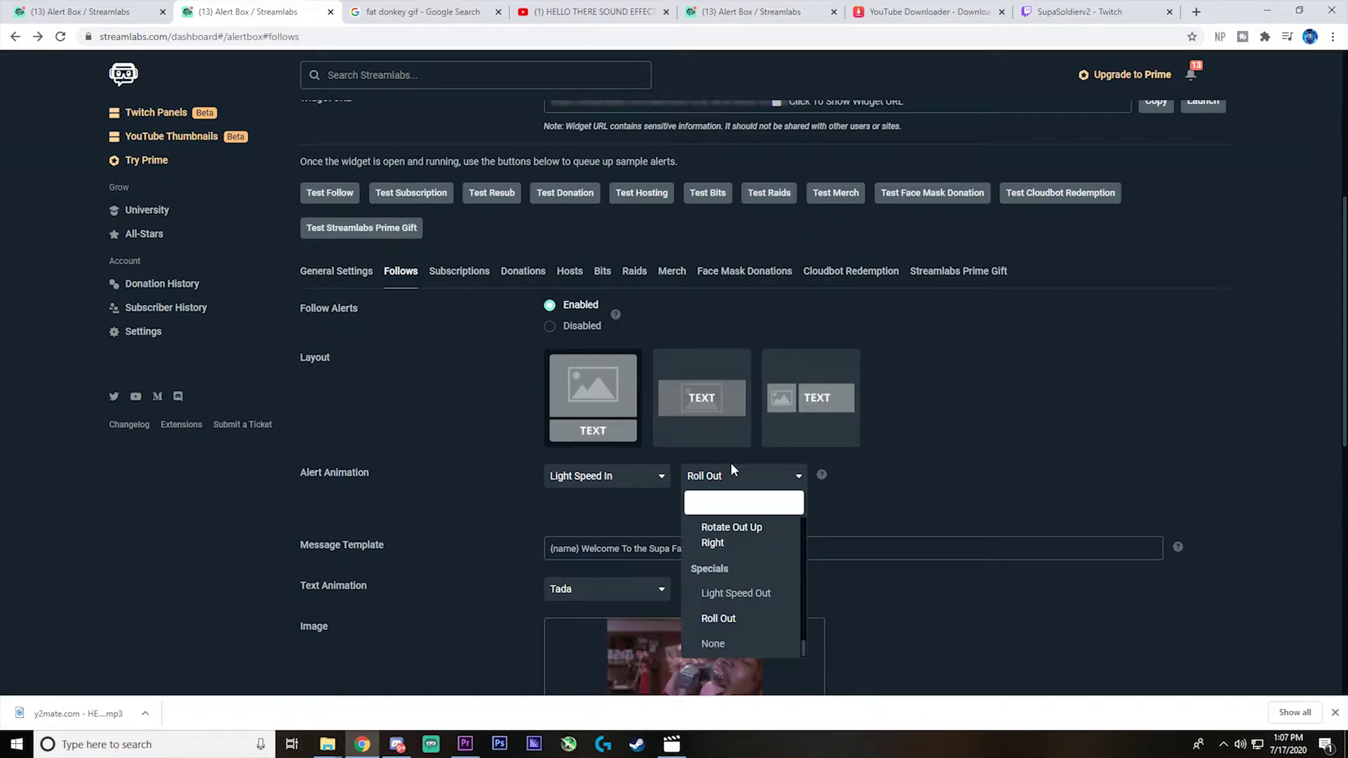
click(725, 476)
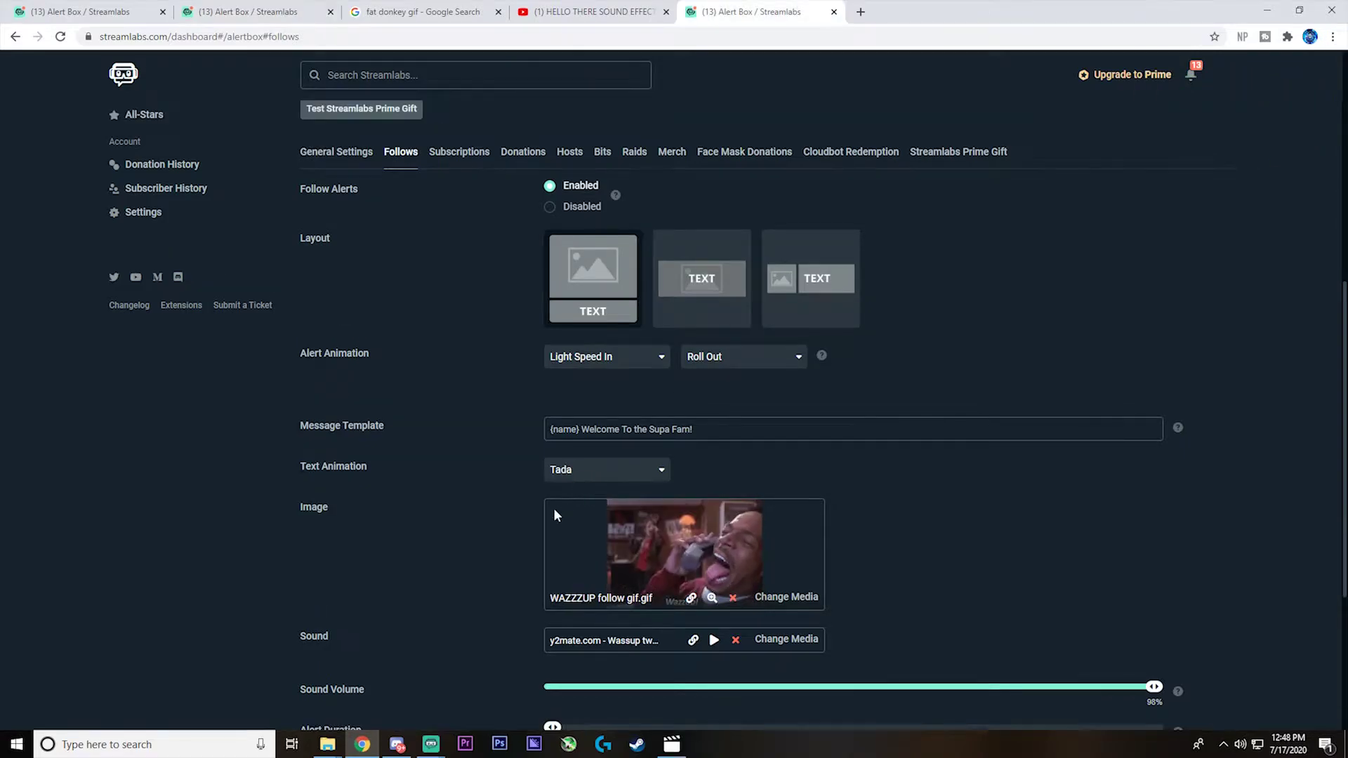
scroll(490, 474, down, 1)
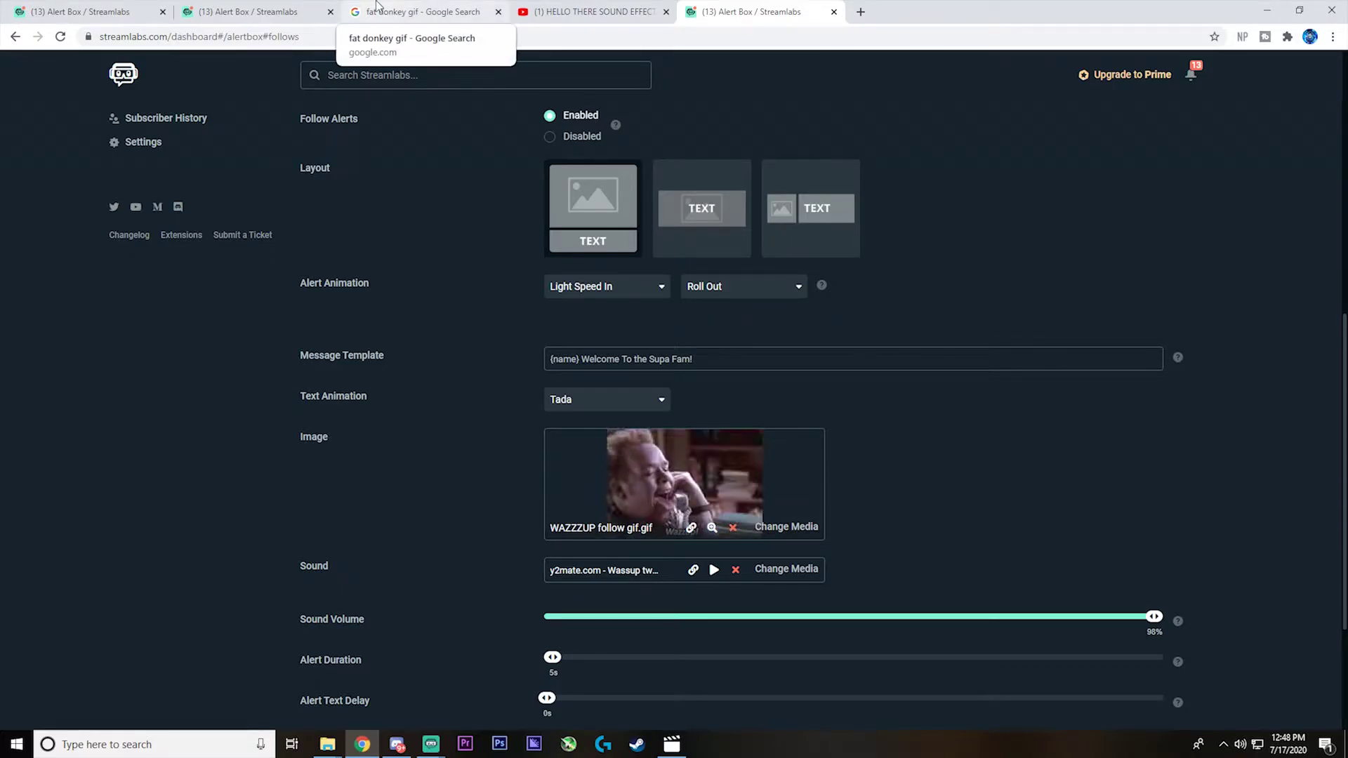
Save the fat donkey GIF from Google Images to Downloads as 'donkey gif alert'.
click(414, 12)
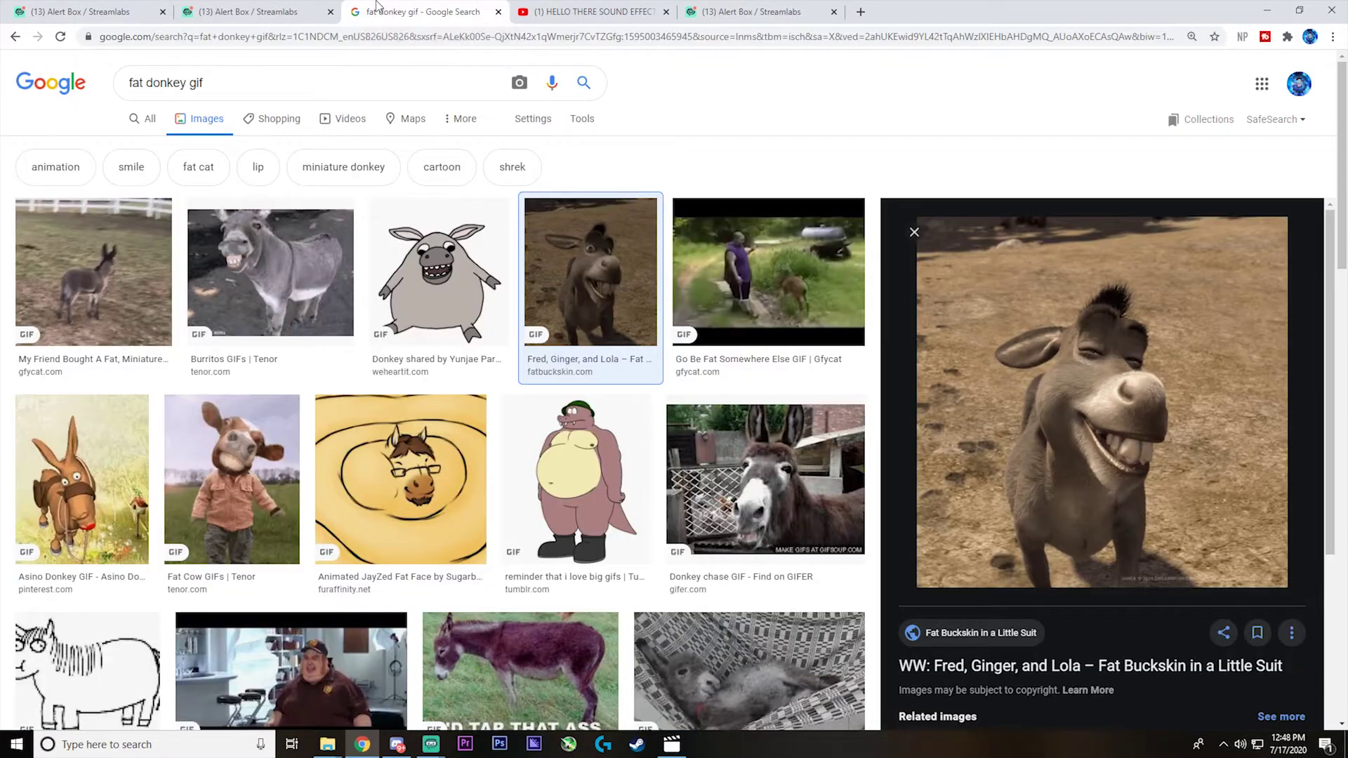
right_click(1102, 388)
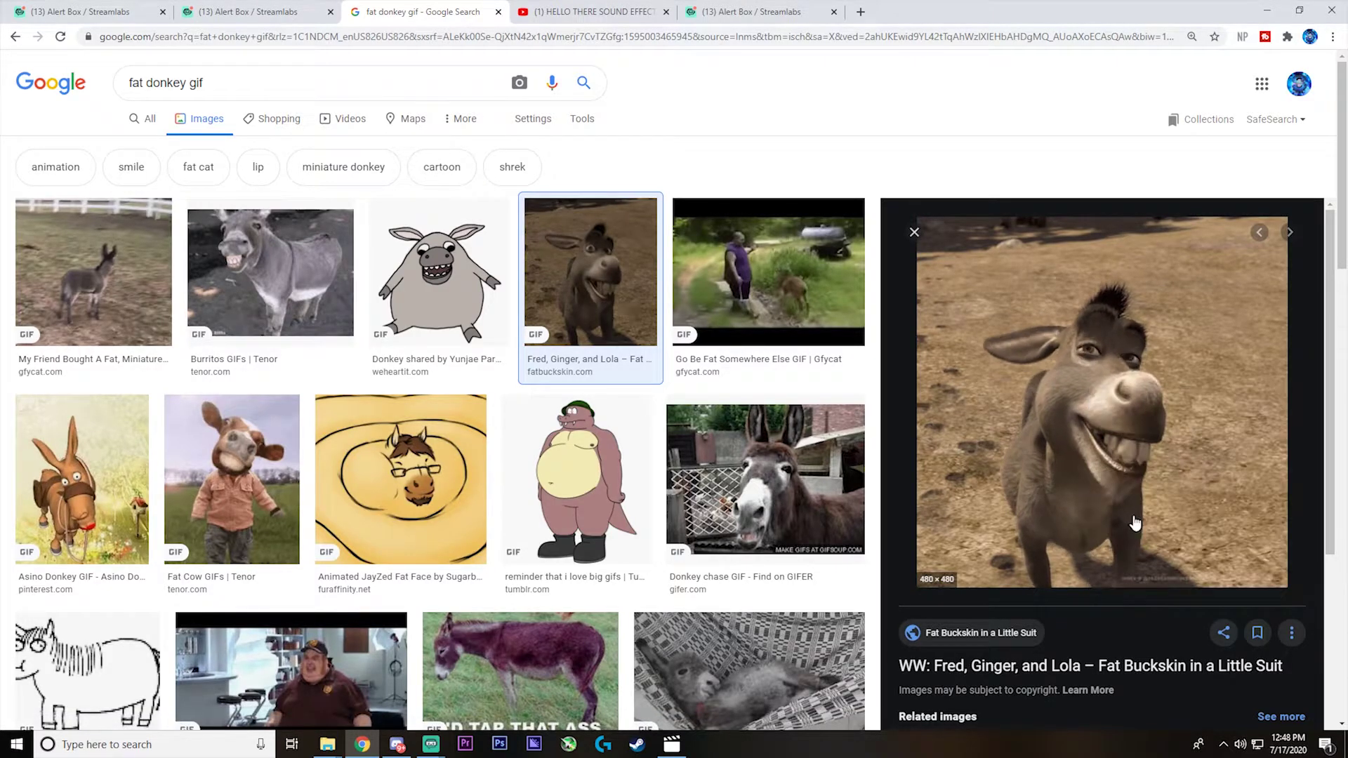
right_click(1135, 523)
key(v)
key(BackSpace)
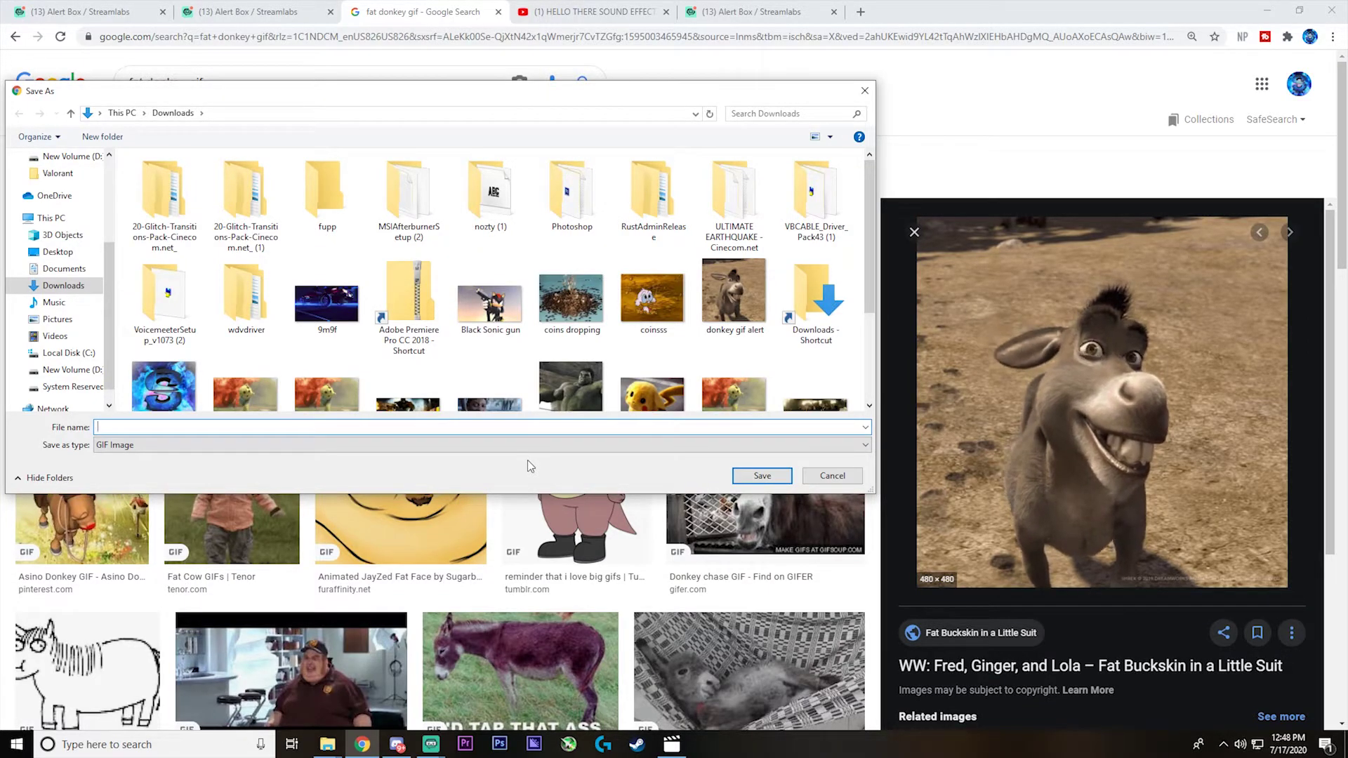
text(donkey gif a)
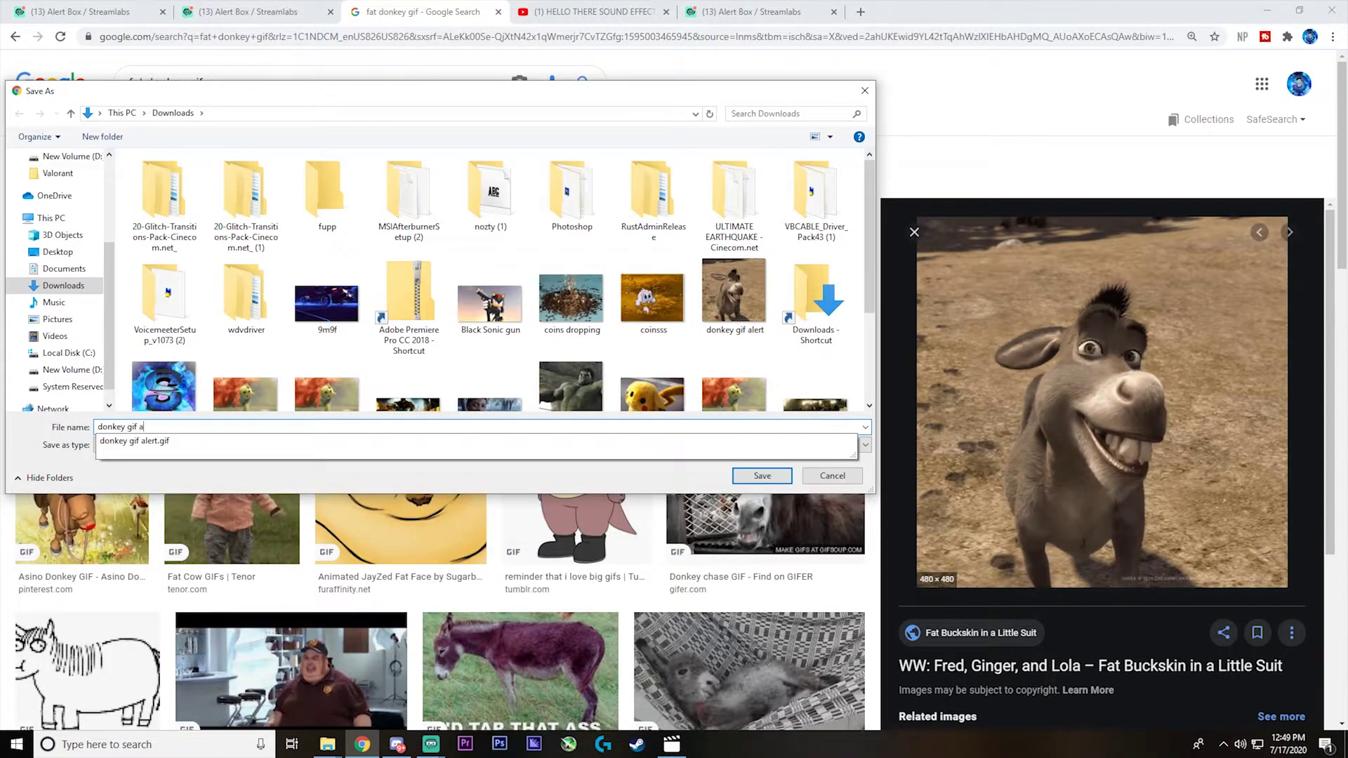
text(lert)
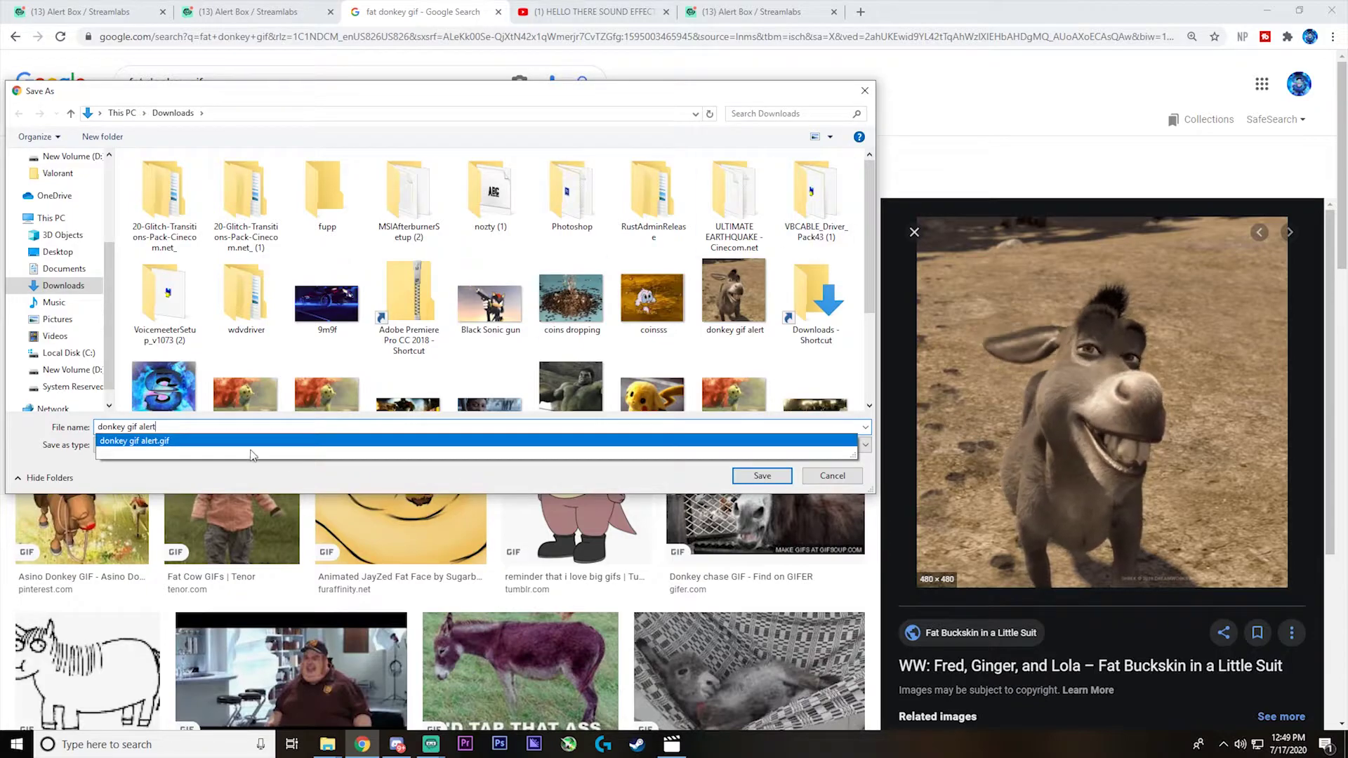
key(Return)
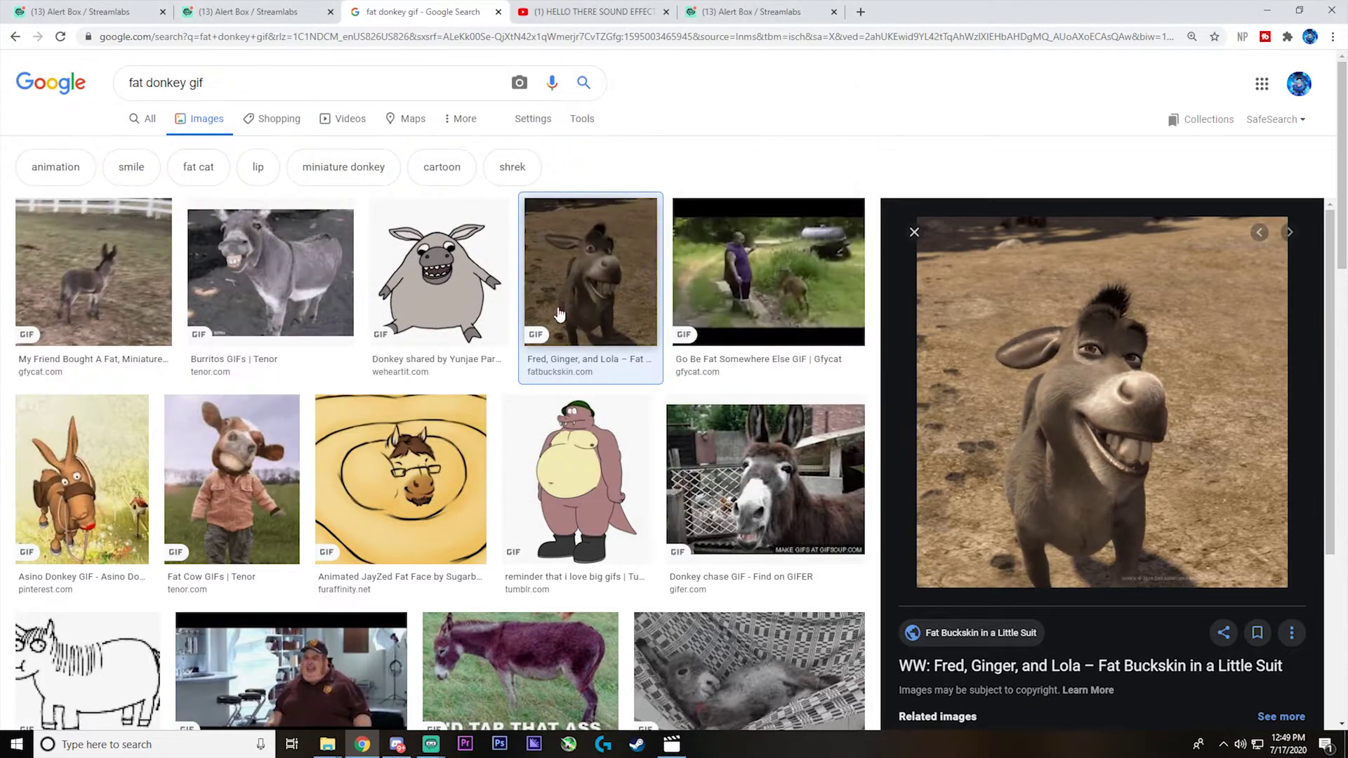
Open the Media Gallery from the follow alert's Image setting on the Streamlabs tab.
click(230, 15)
scroll(554, 616, down, 3)
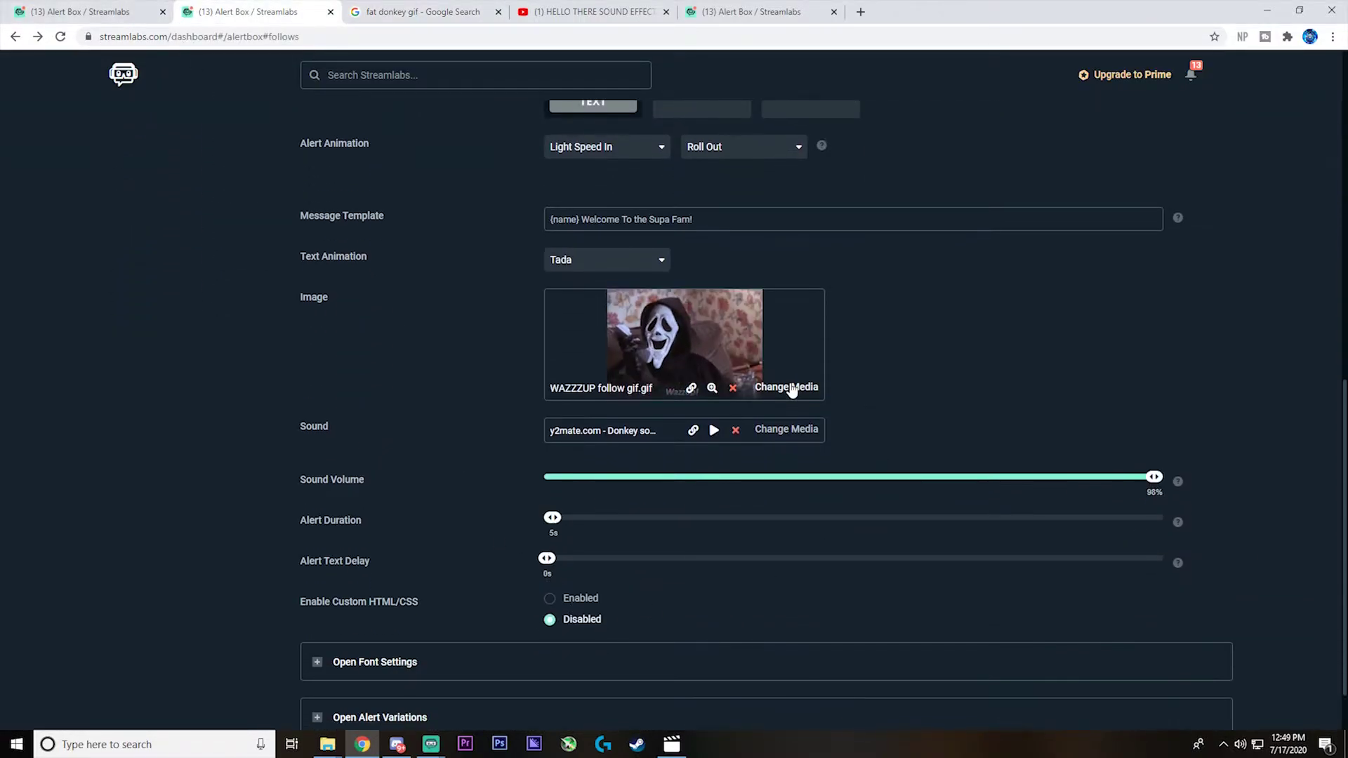
click(789, 388)
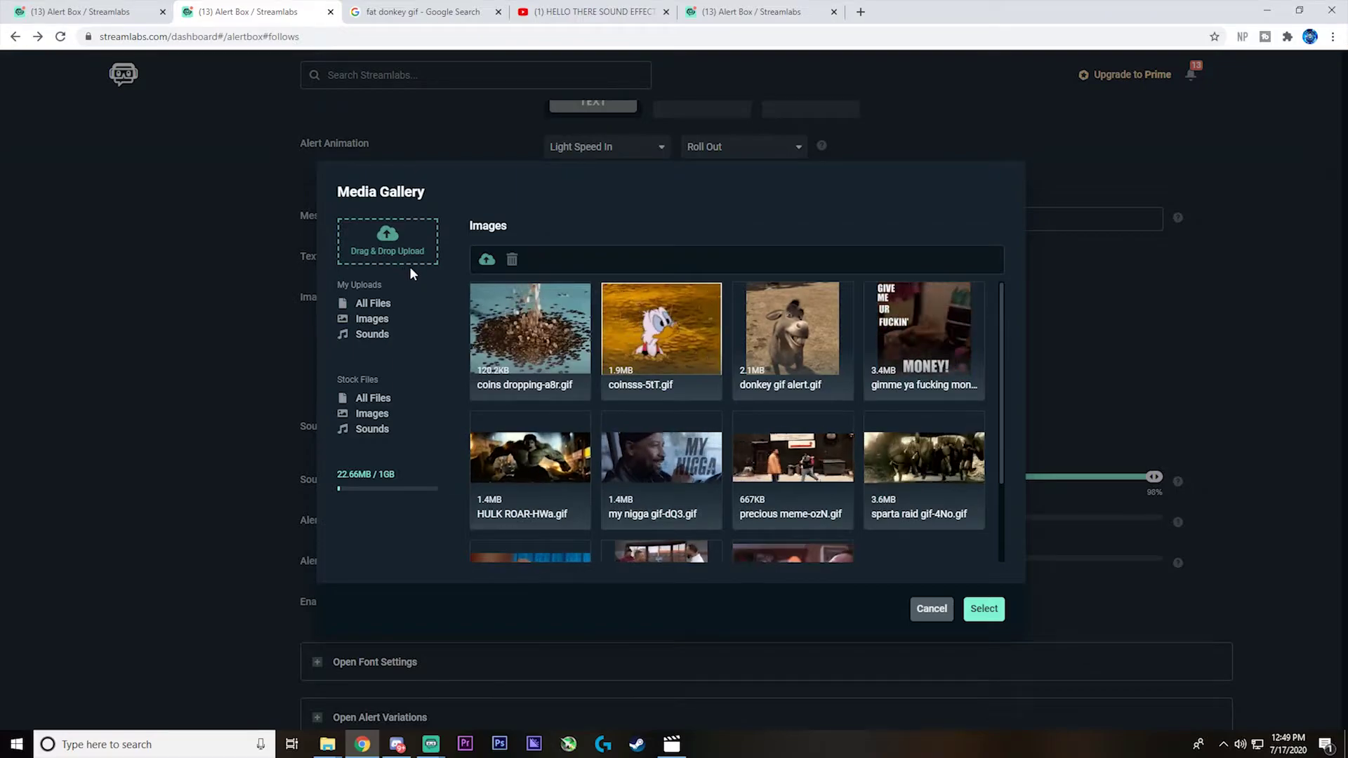
mouse_move(320, 755)
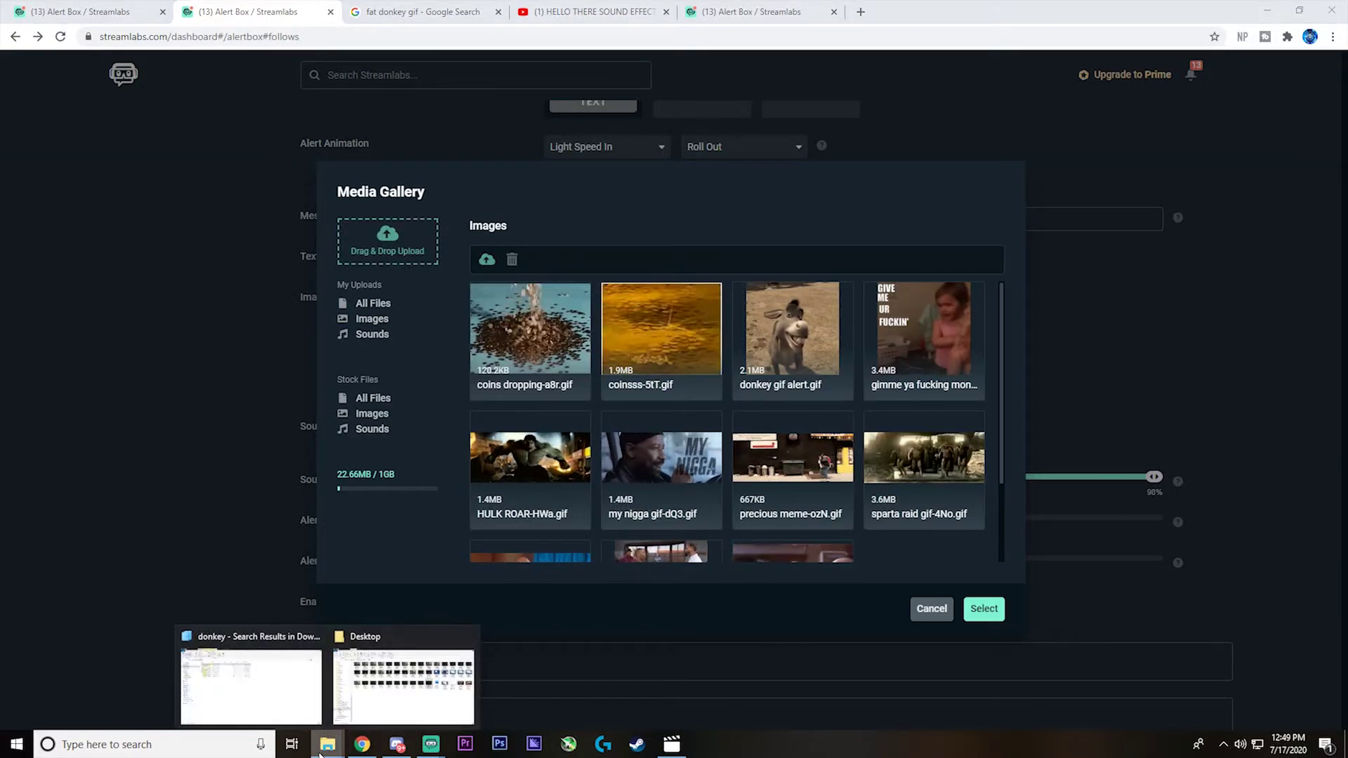
click(264, 691)
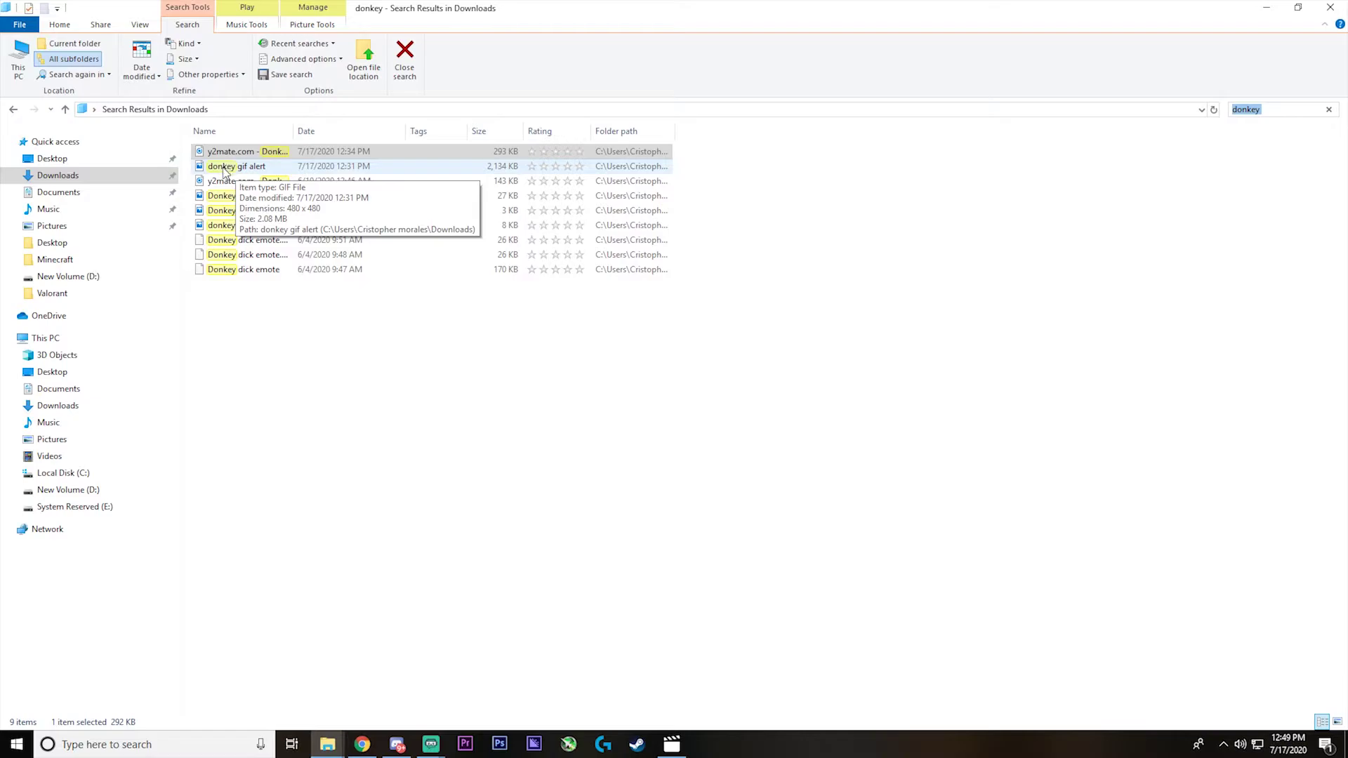
drag(223, 171, 768, 744)
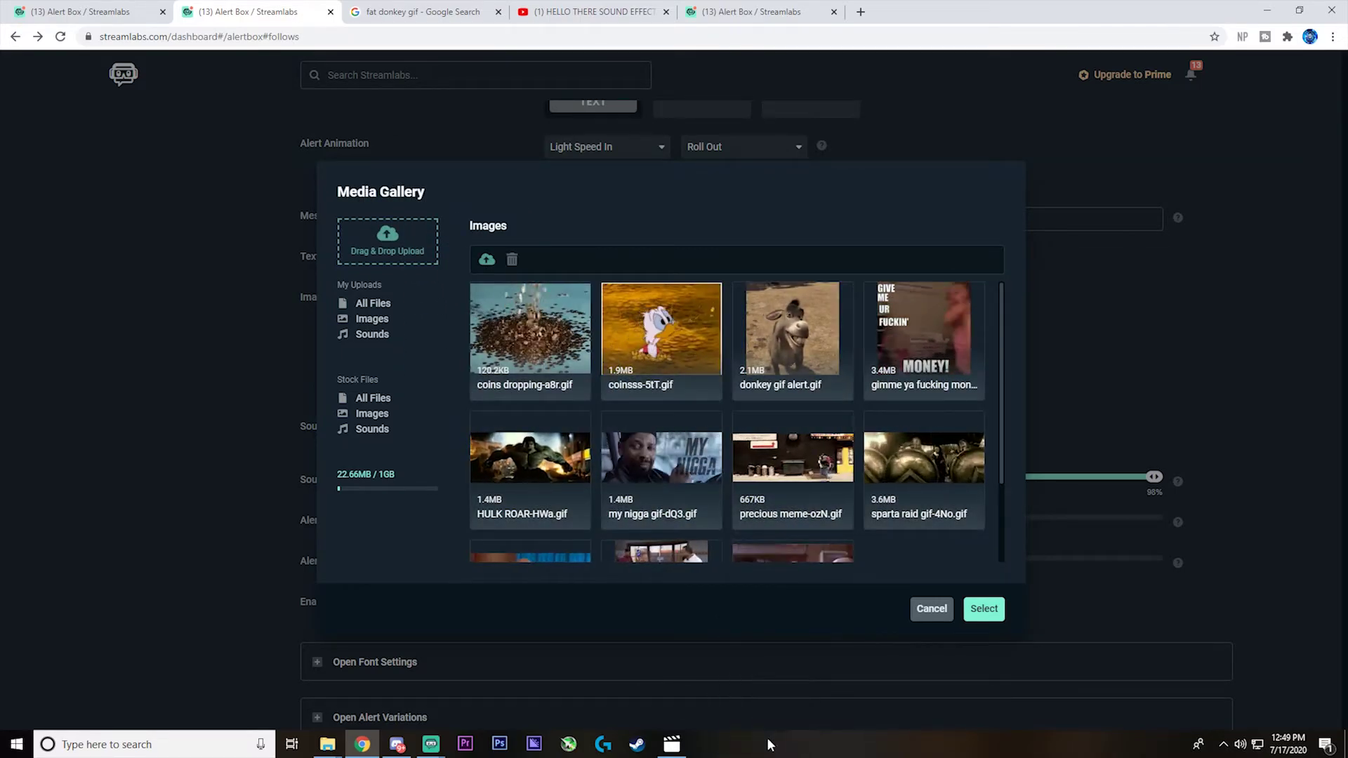
Set donkey gif alert.gif as the follow alert image, then bring up the sound Media Gallery.
mouse_move(772, 364)
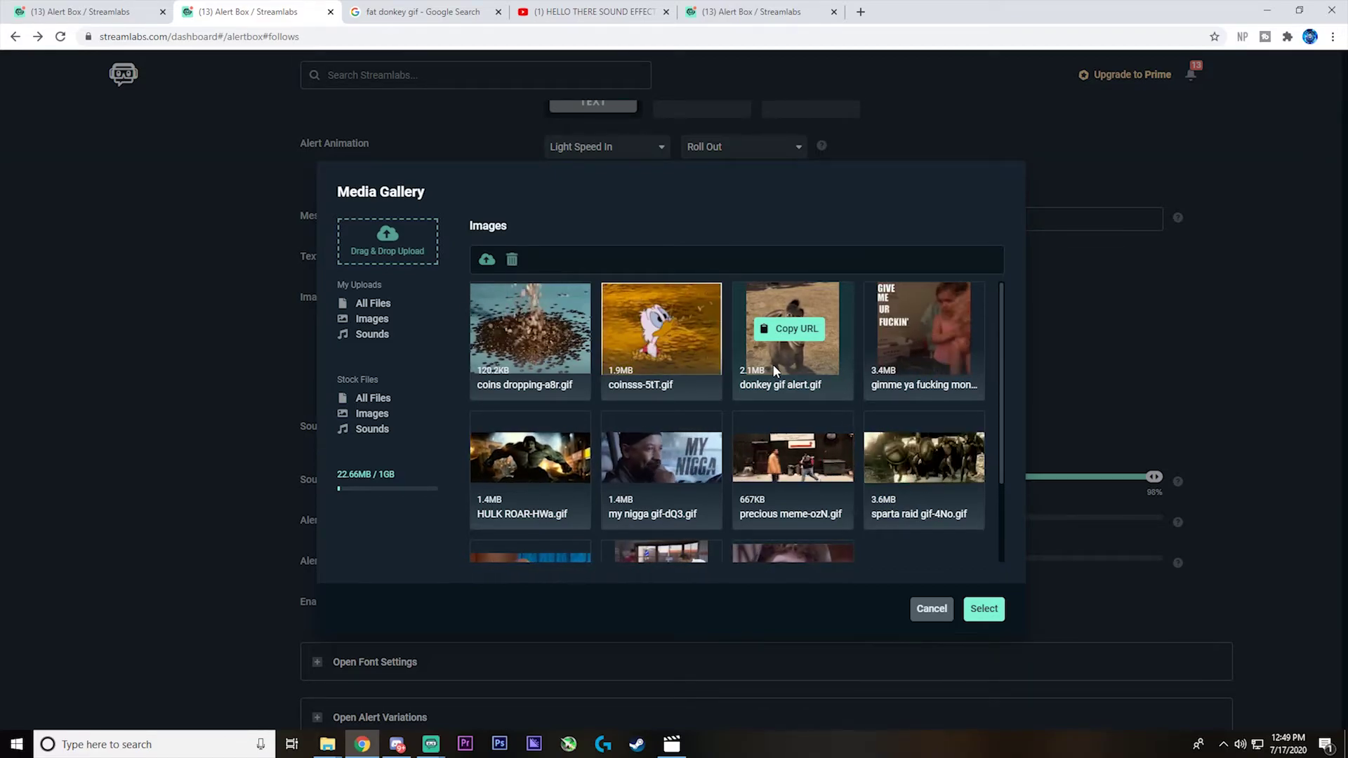
double_click(772, 364)
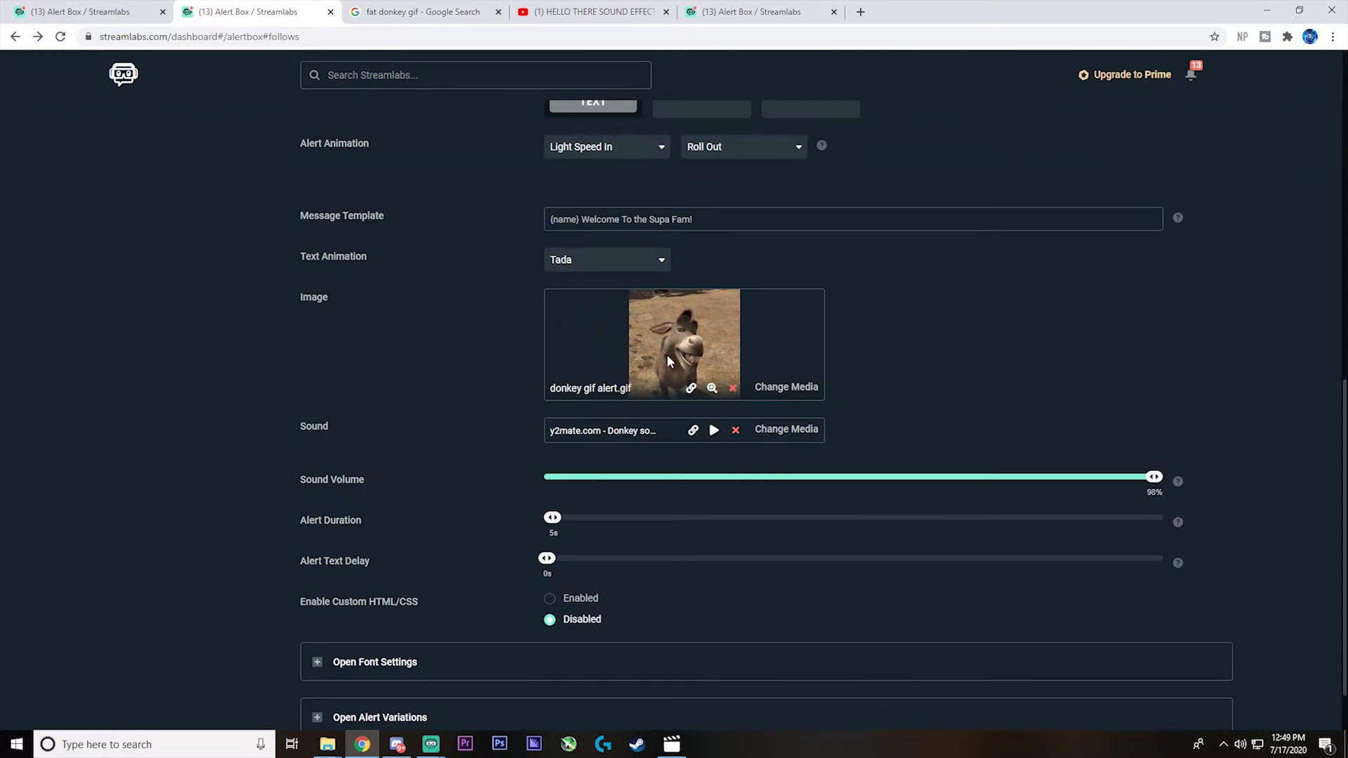
scroll(667, 353, up, 2)
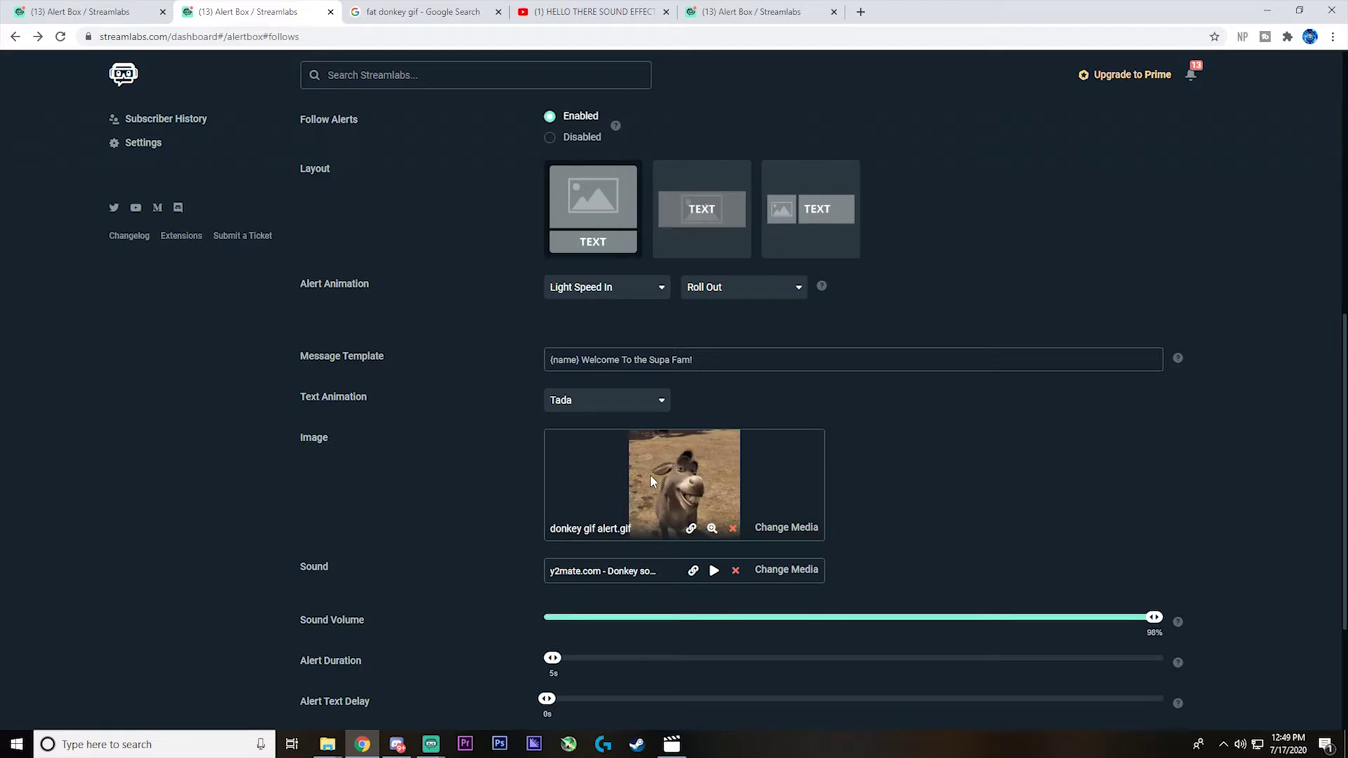
click(791, 570)
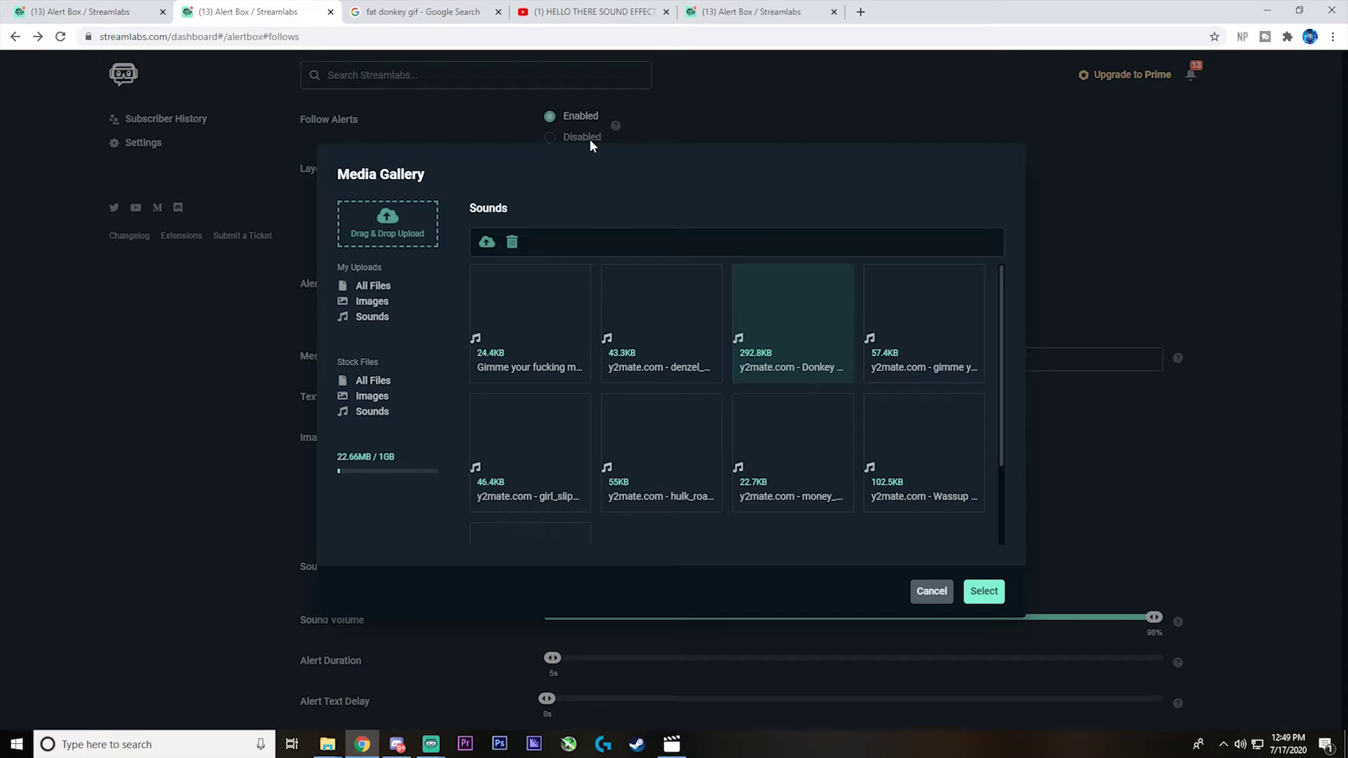
Replay the HELLO THERE SOUND EFFECT//STAR WARS!! video from 0:00, then pause it.
click(600, 15)
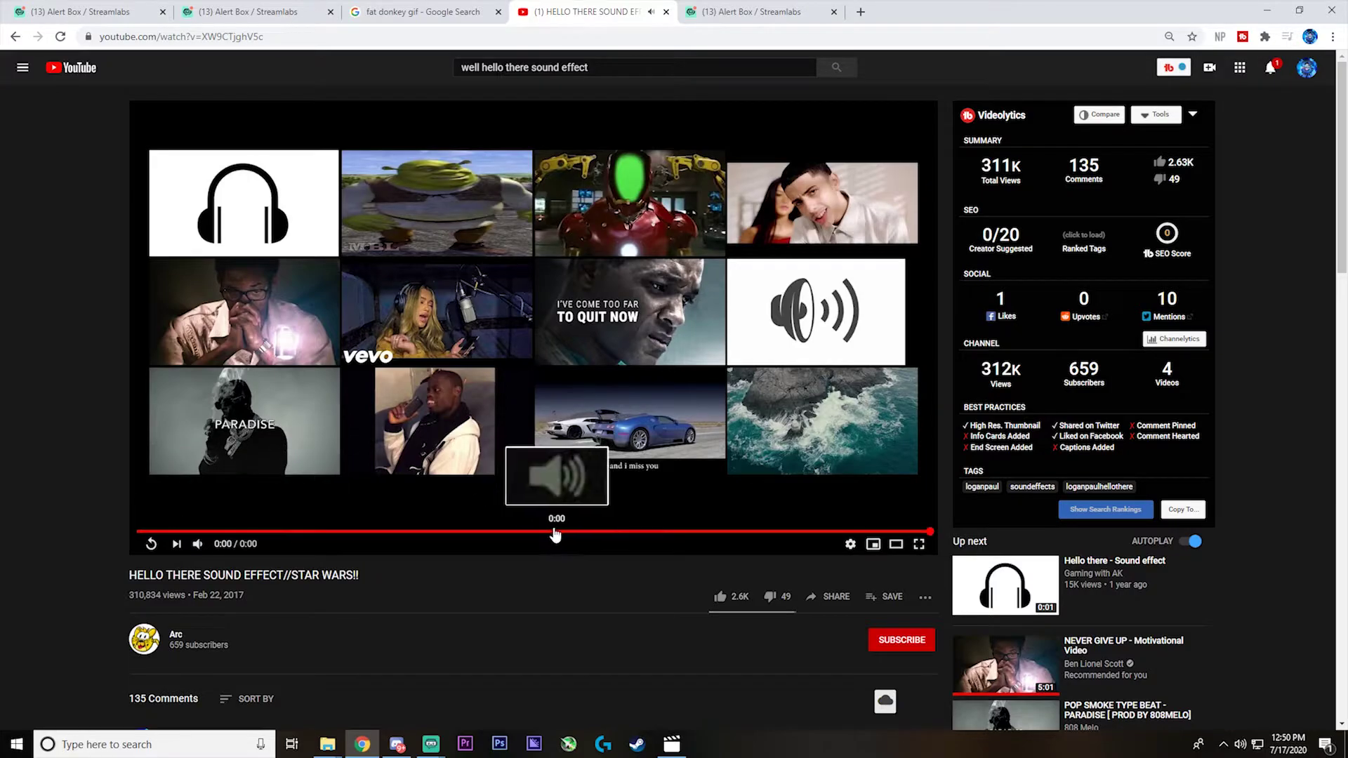
drag(557, 532, 134, 556)
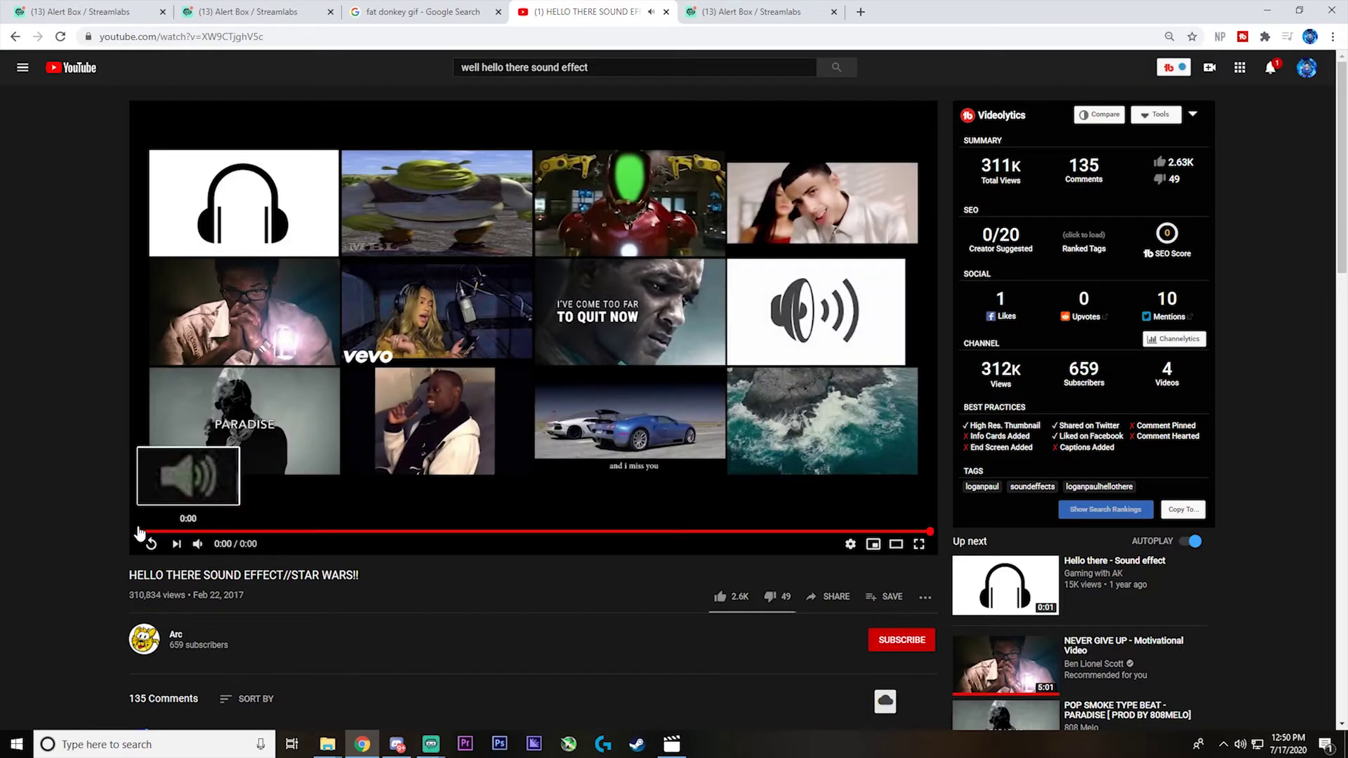
click(138, 534)
click(151, 544)
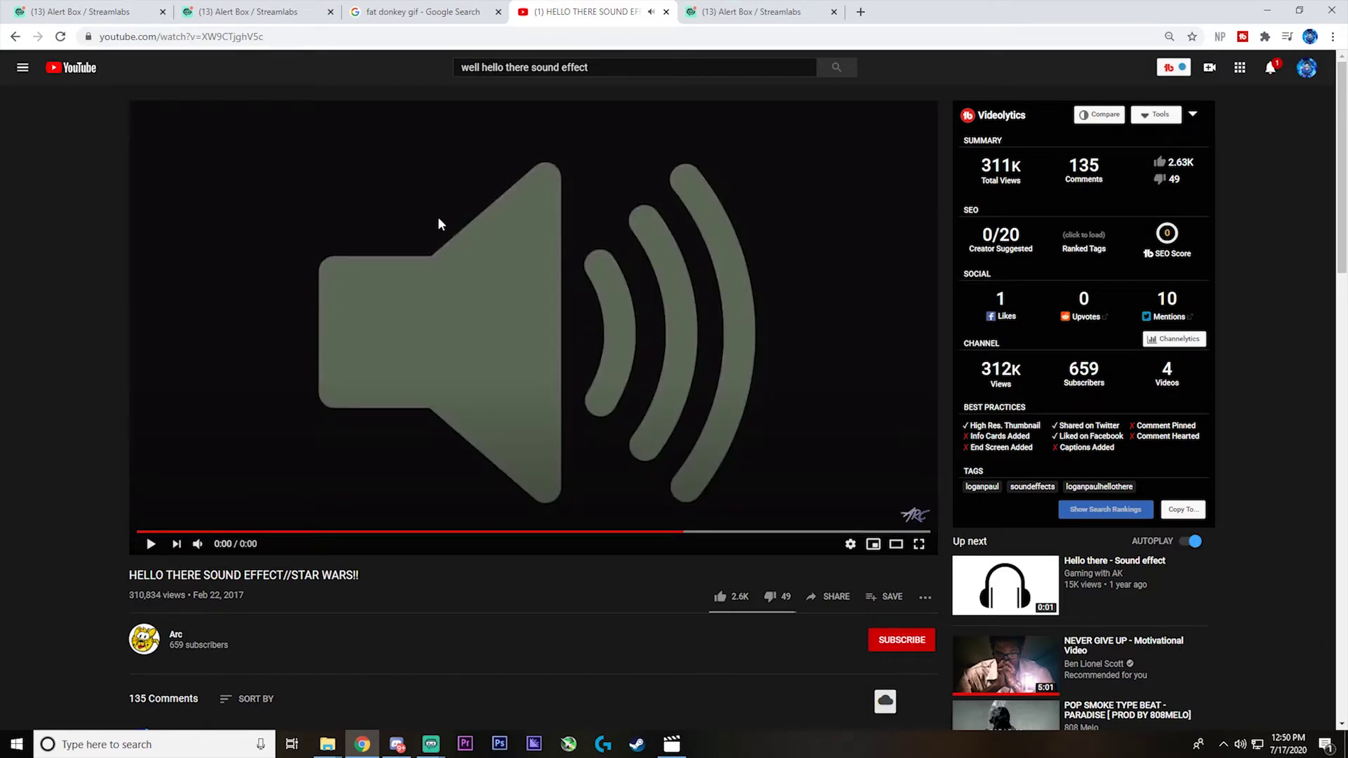
Search Google for 'y2mate' in a new tab and open the y2mate downloader site.
click(860, 12)
click(625, 303)
text(y2mate)
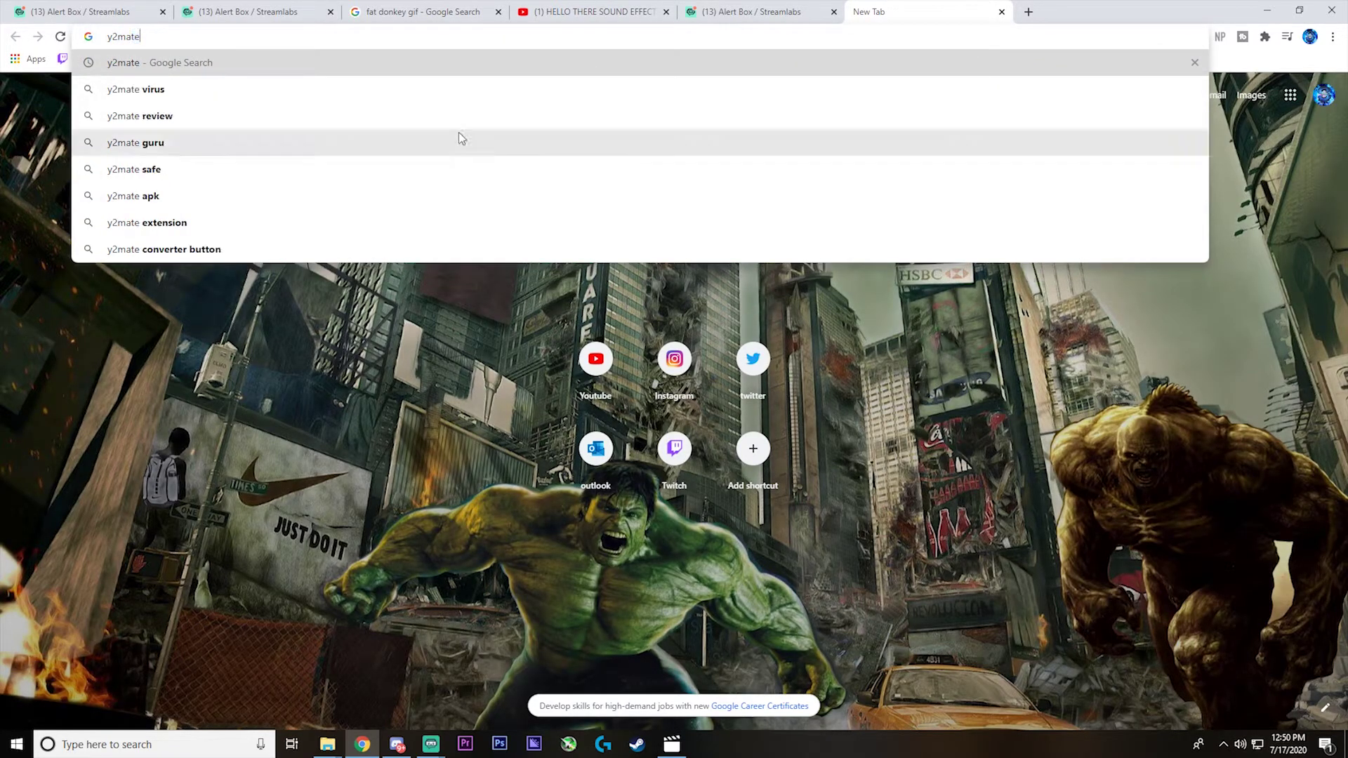
key(Return)
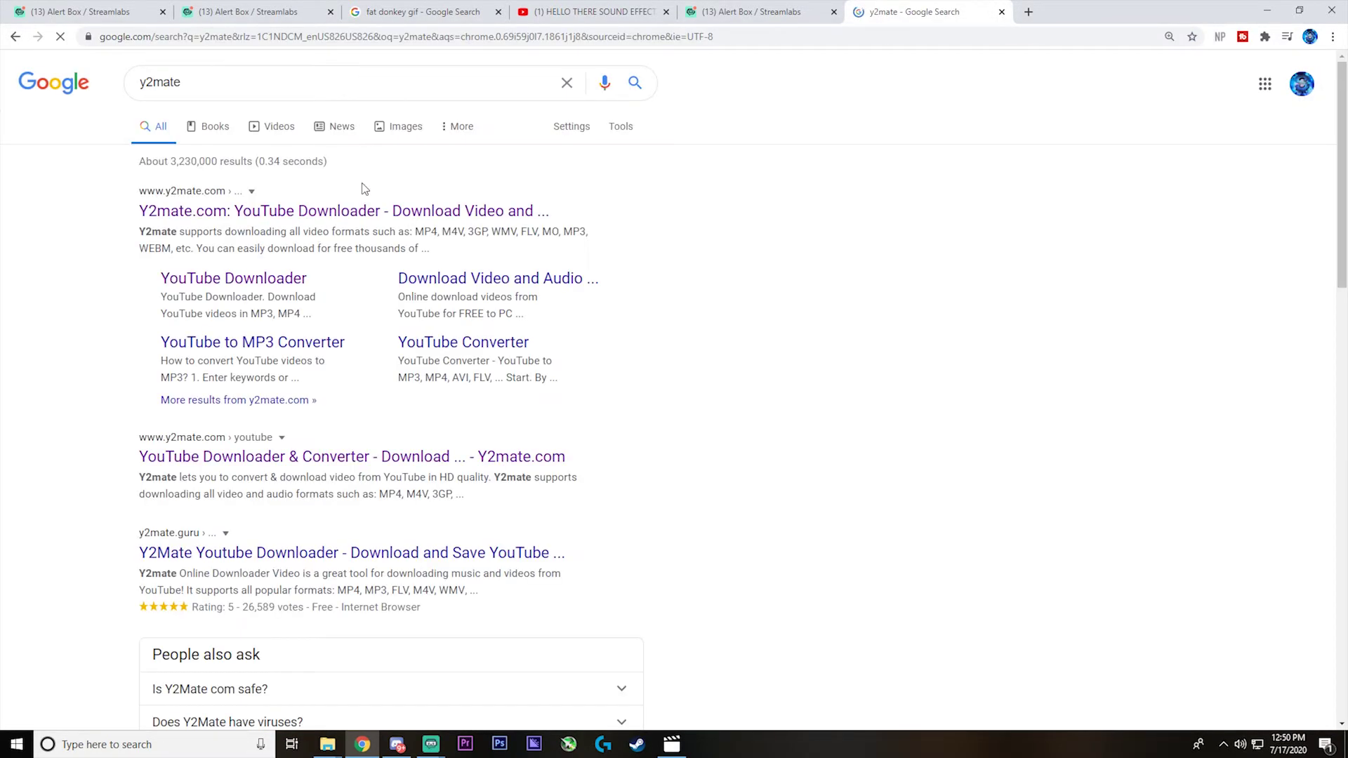
click(309, 212)
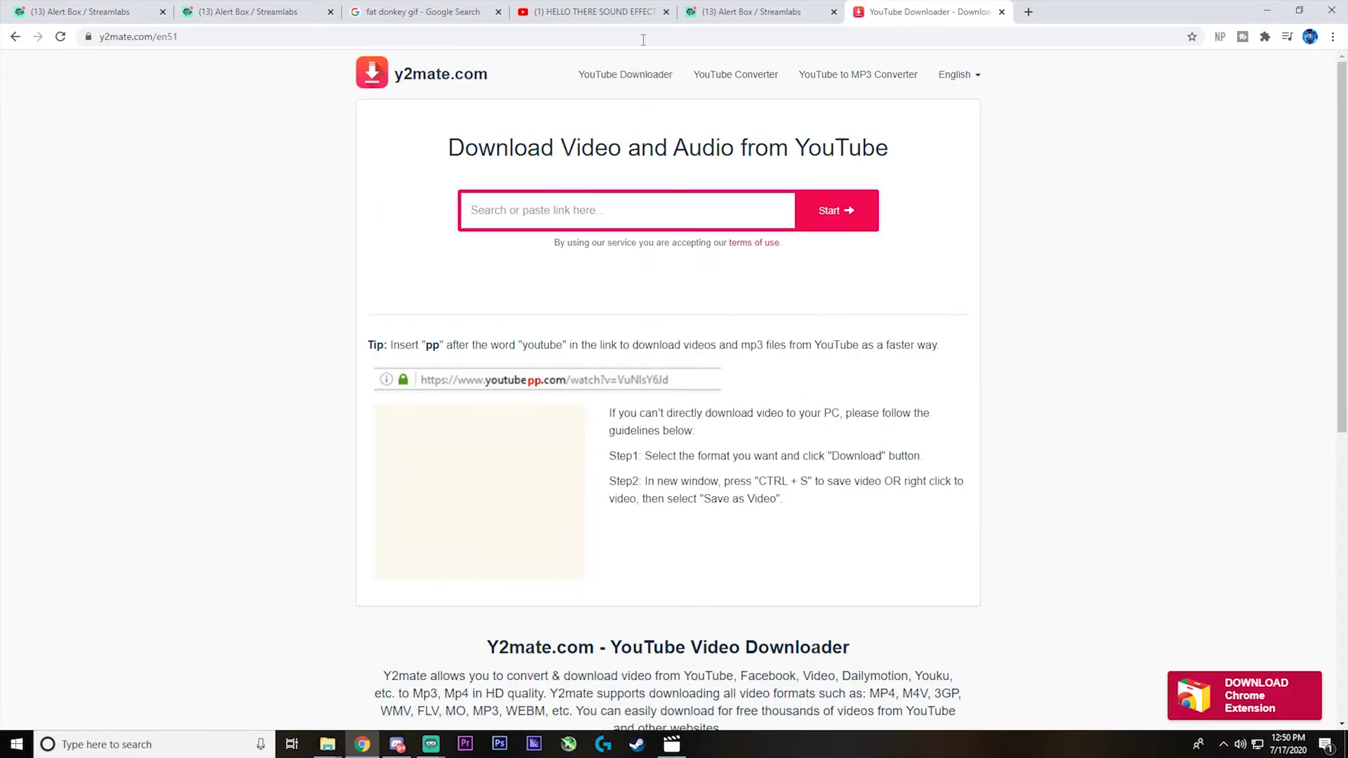
Copy the HELLO THERE video's web address and paste it into y2mate.
click(597, 11)
drag(276, 32, 77, 37)
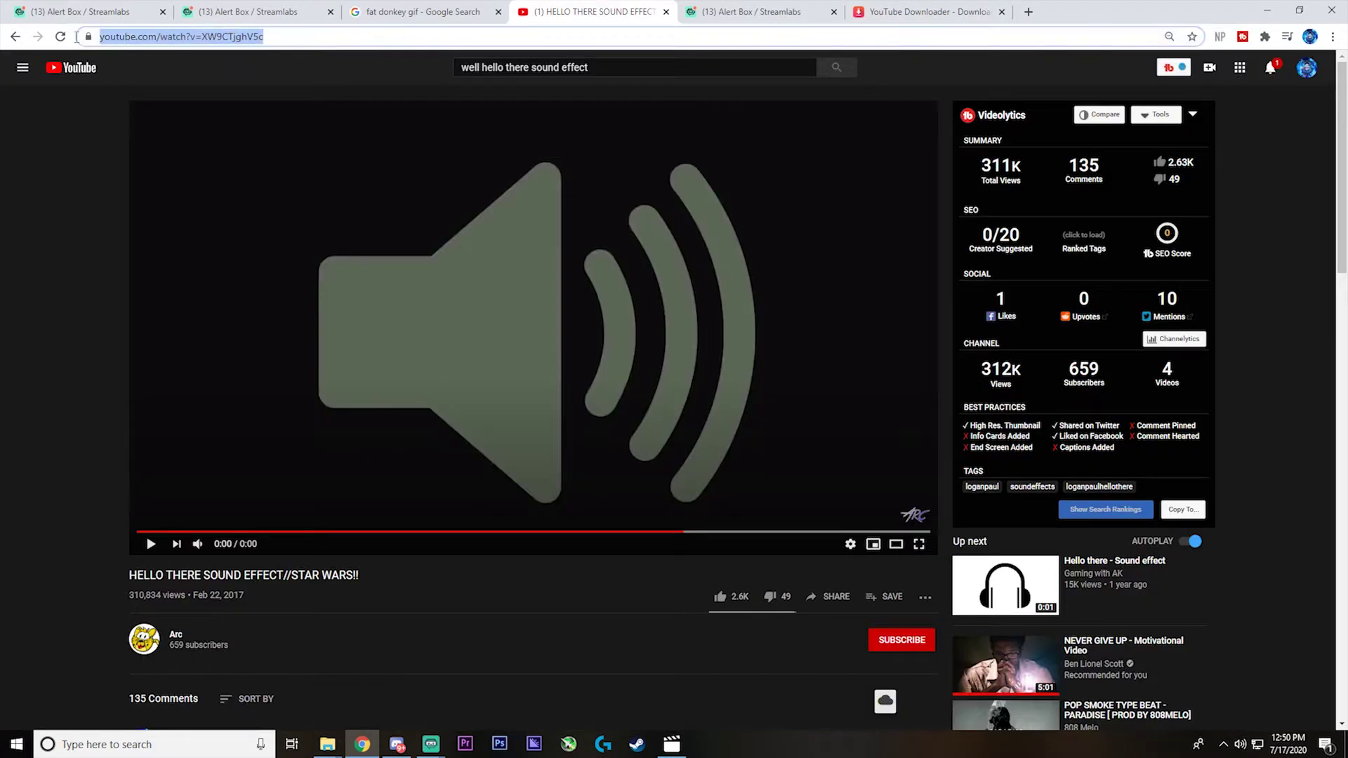
right_click(288, 36)
click(308, 112)
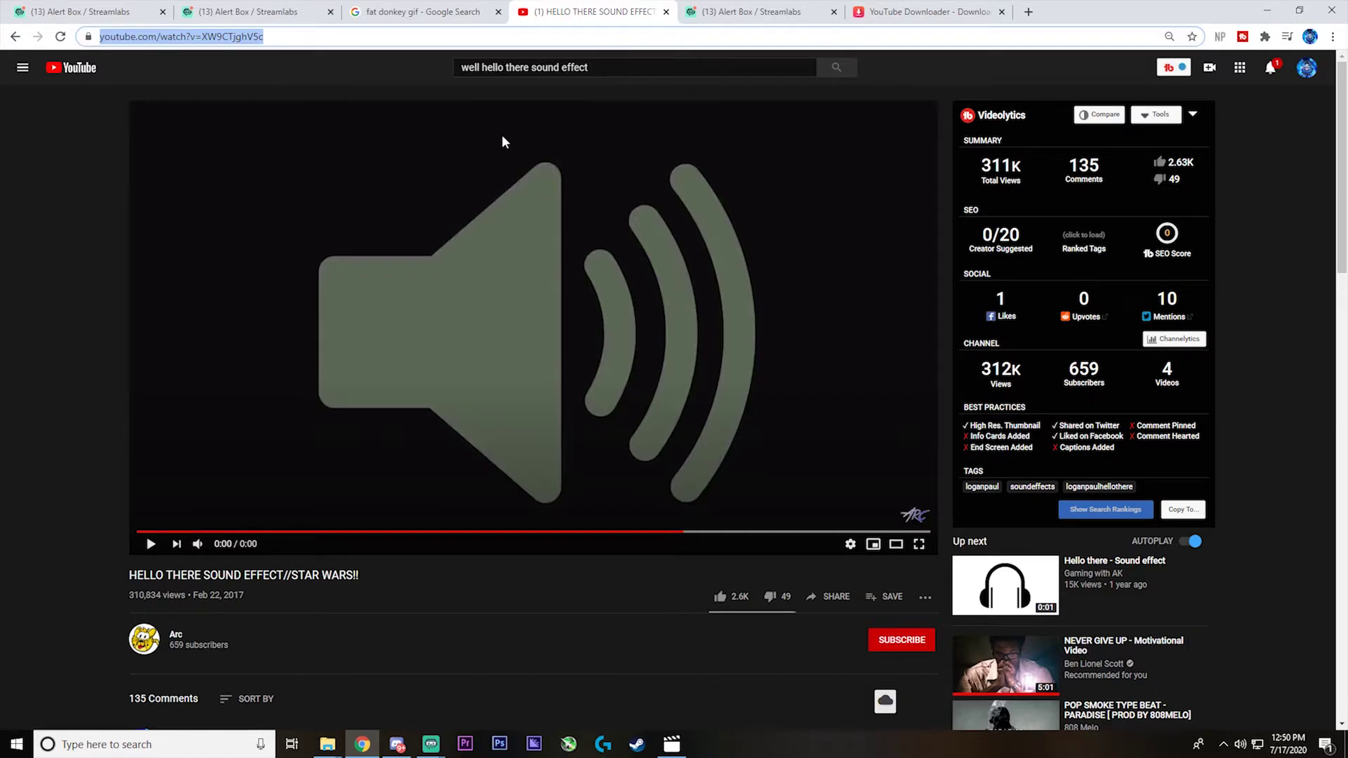
click(907, 9)
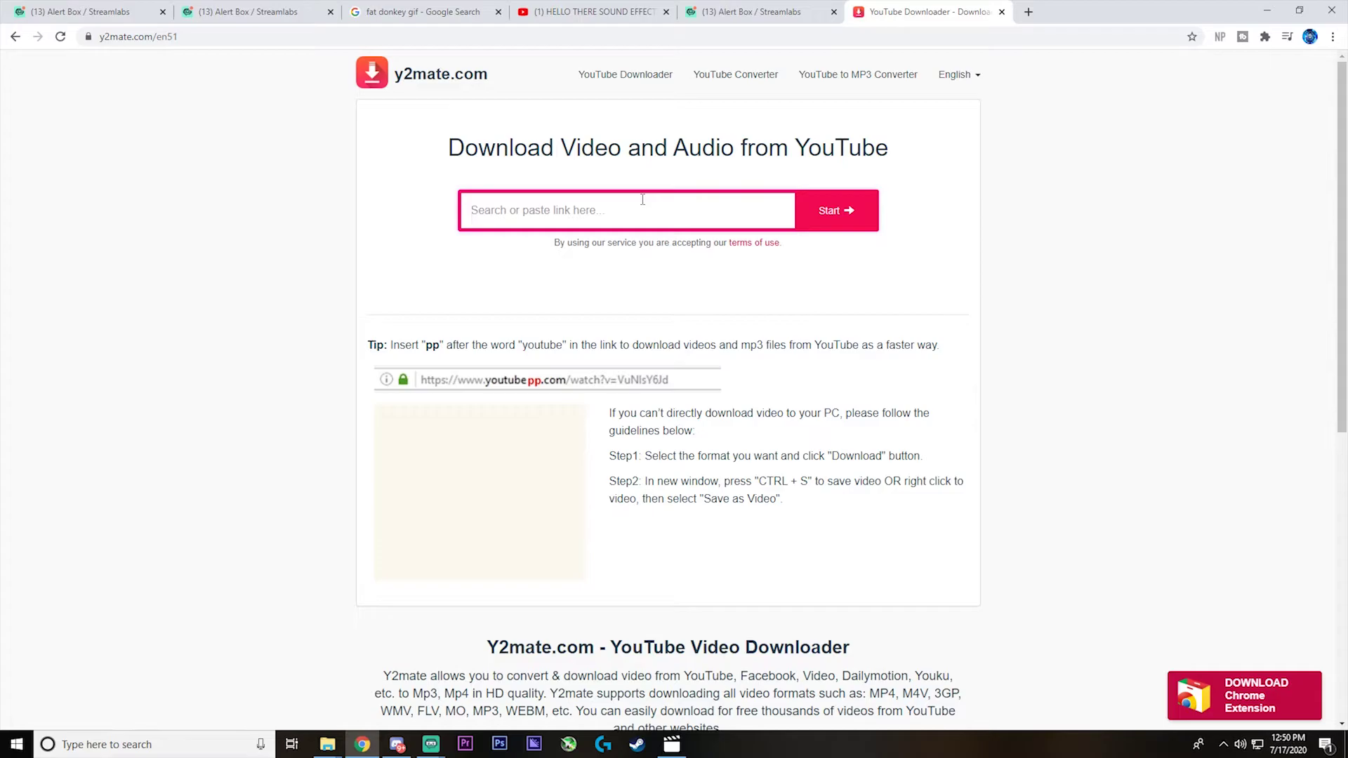
key(ctrl+v)
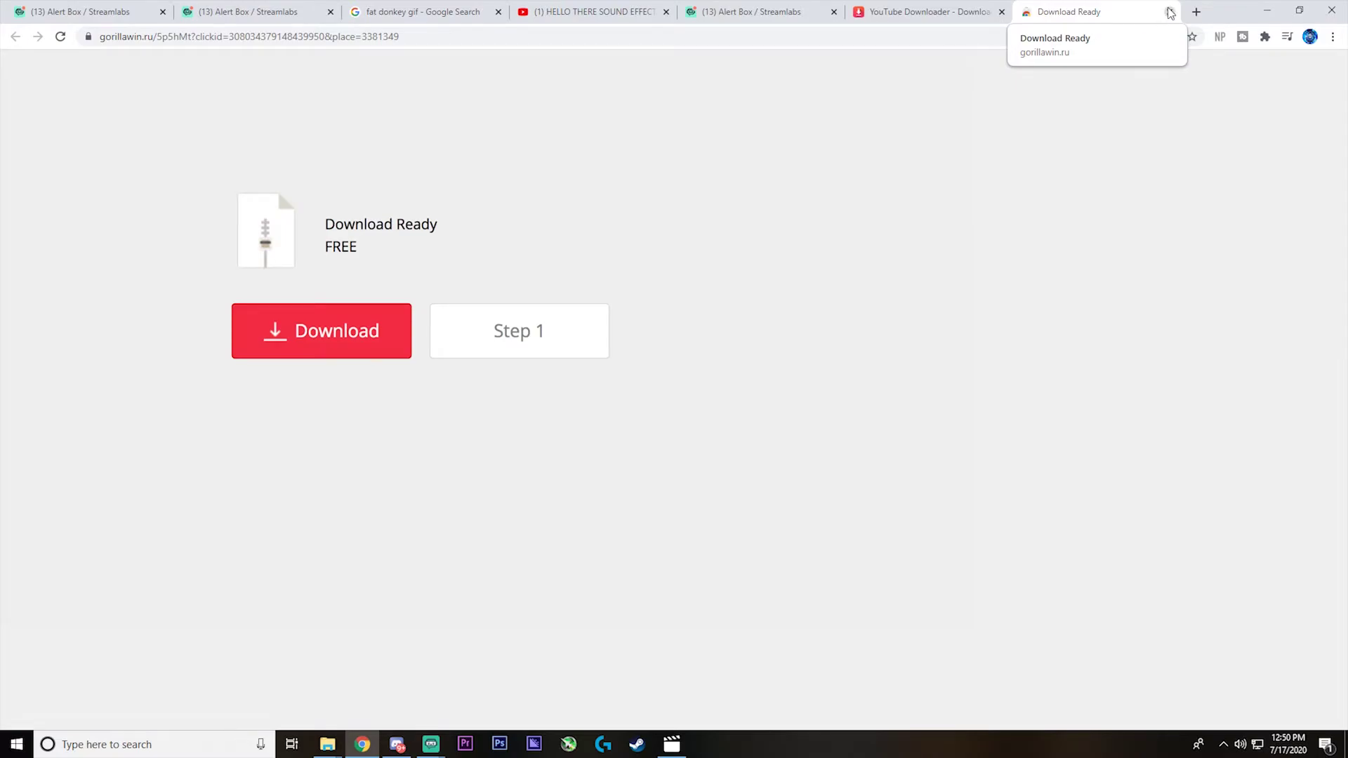
Download the clip's audio as a 128kbps mp3, closing the popup ad pages.
click(1170, 12)
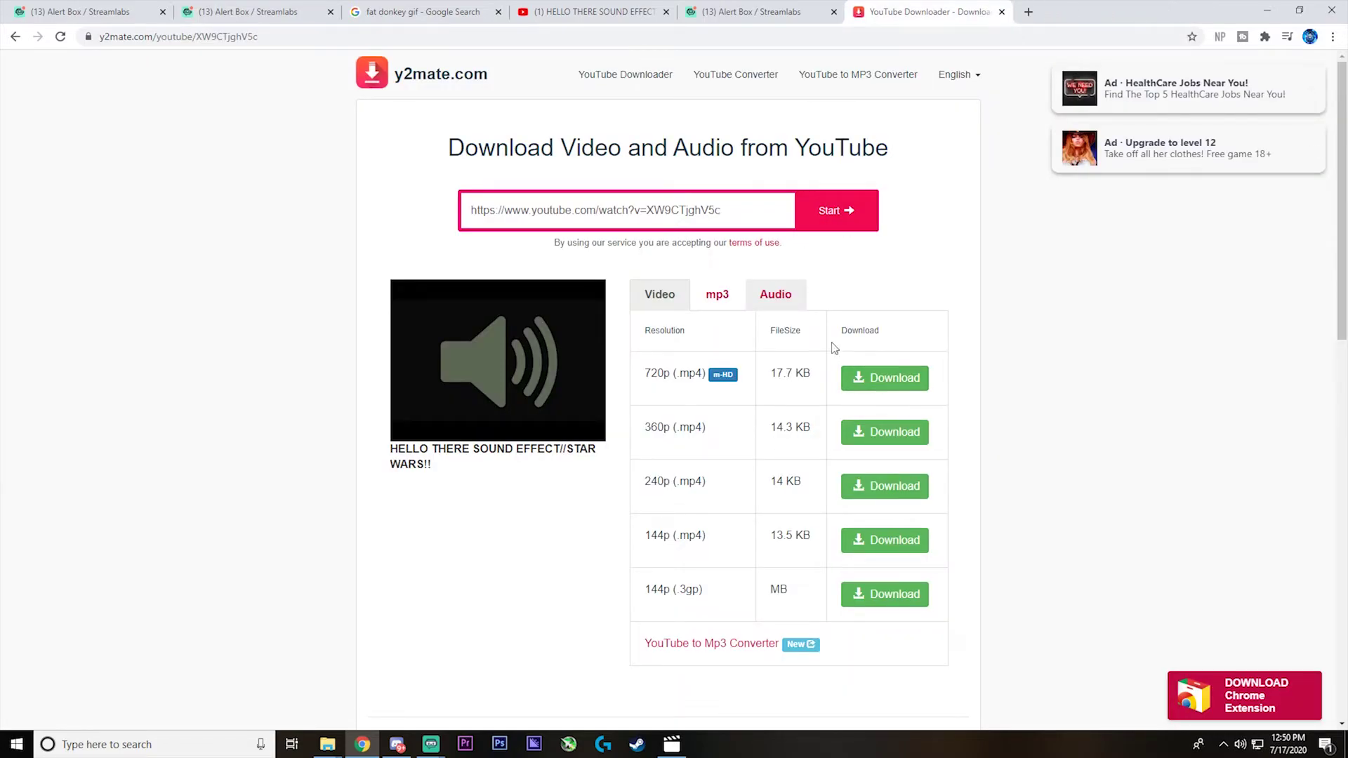
click(787, 303)
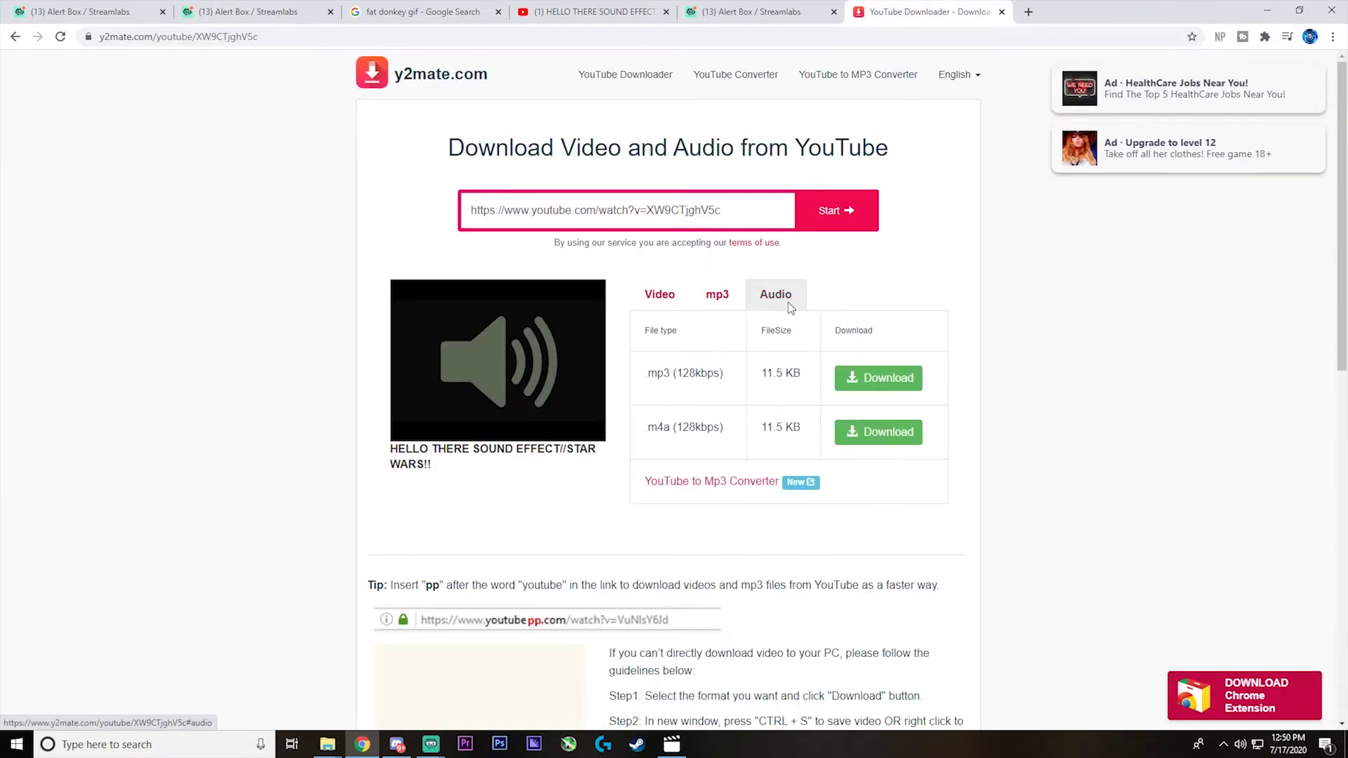
click(850, 378)
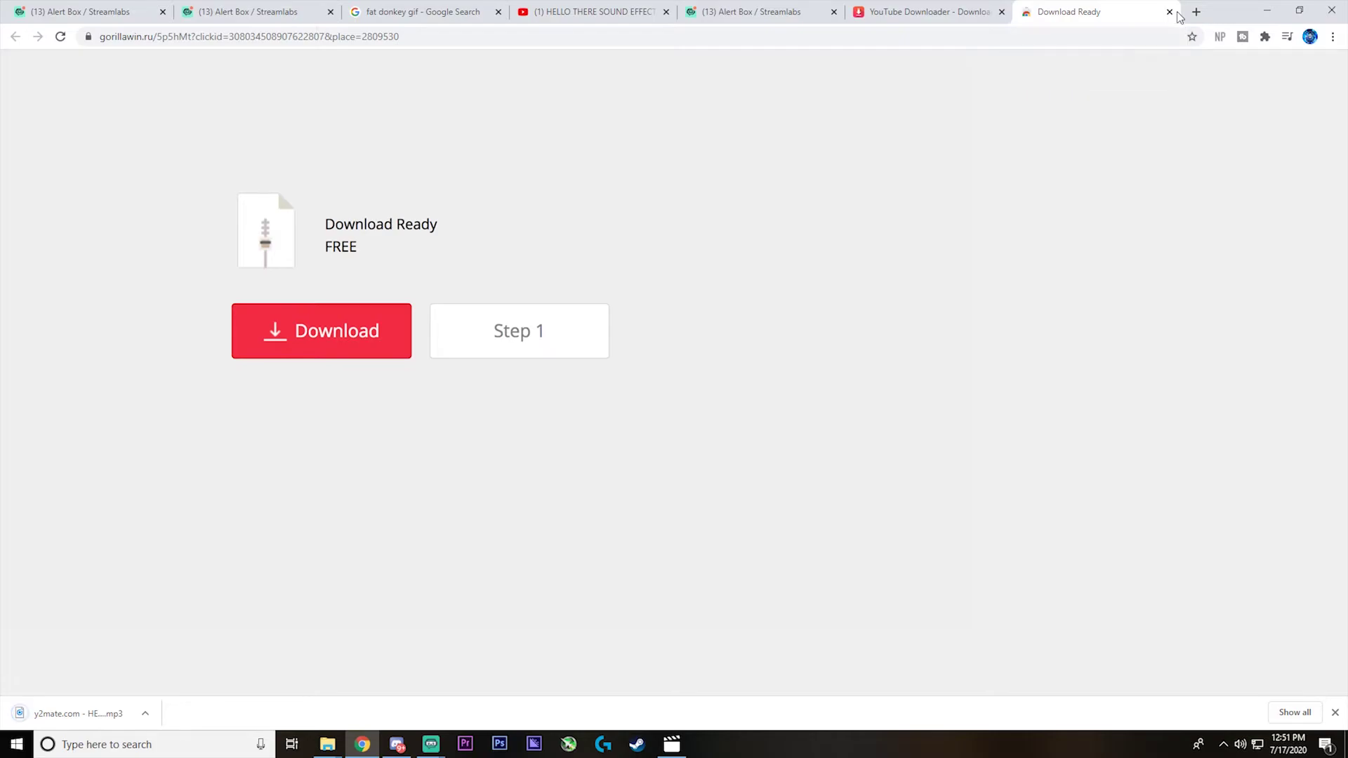
click(1170, 12)
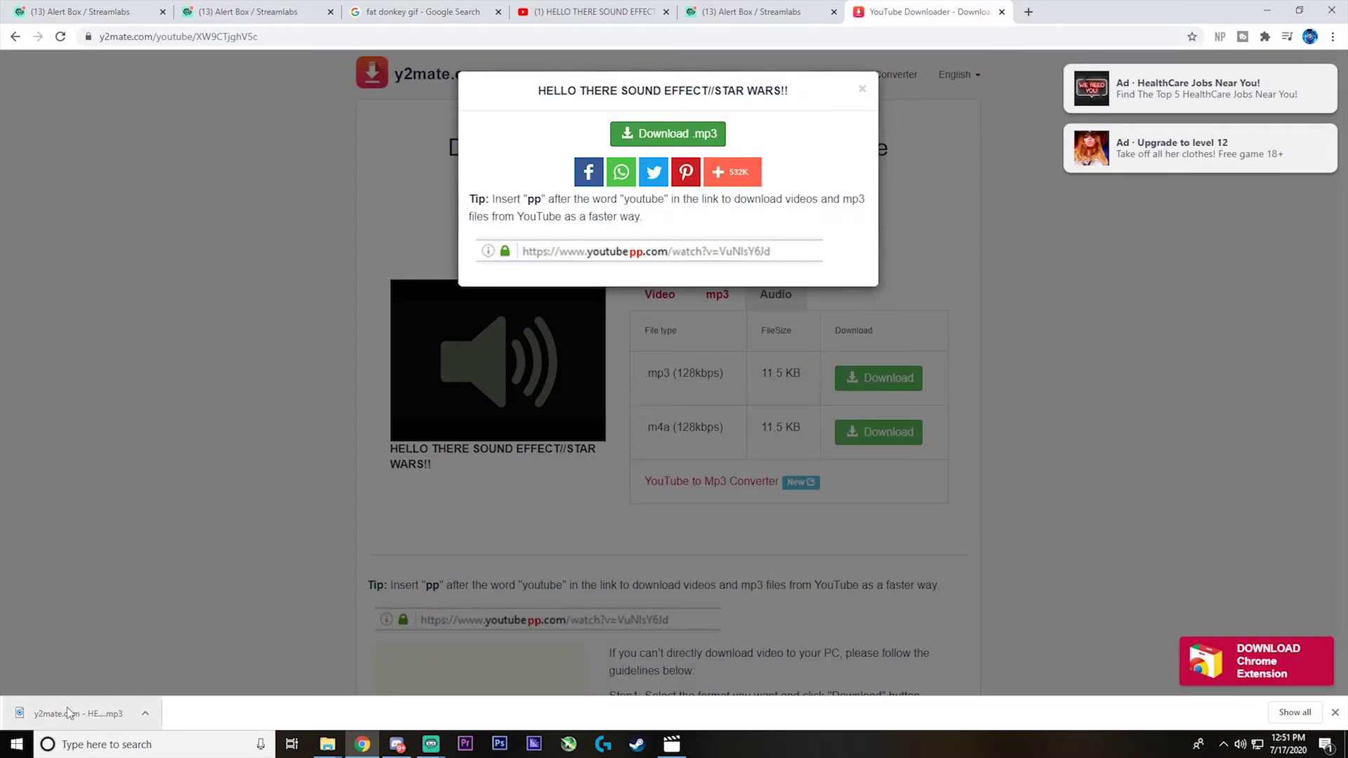
Drag the downloaded HELLO THERE mp3 into the Alert Box Media Gallery and select it as the sound.
click(232, 12)
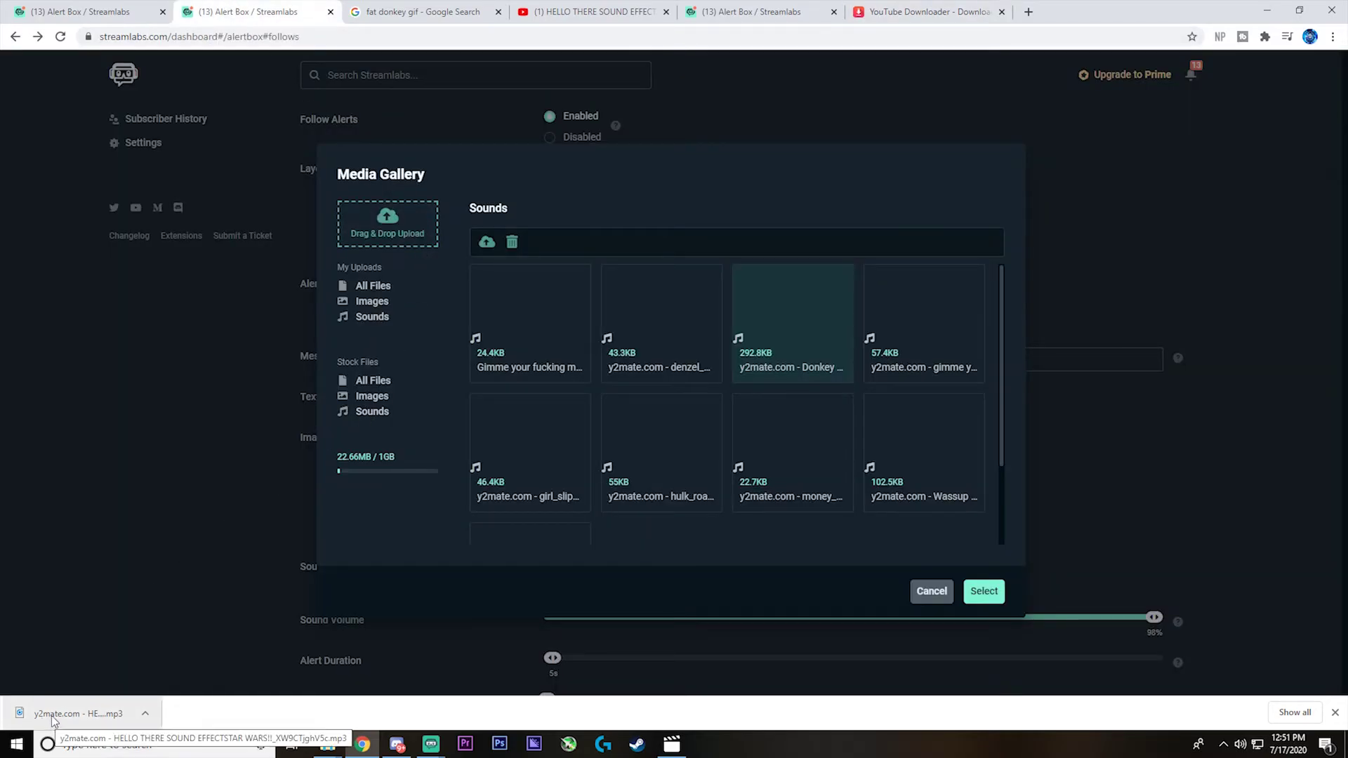
drag(71, 714, 397, 232)
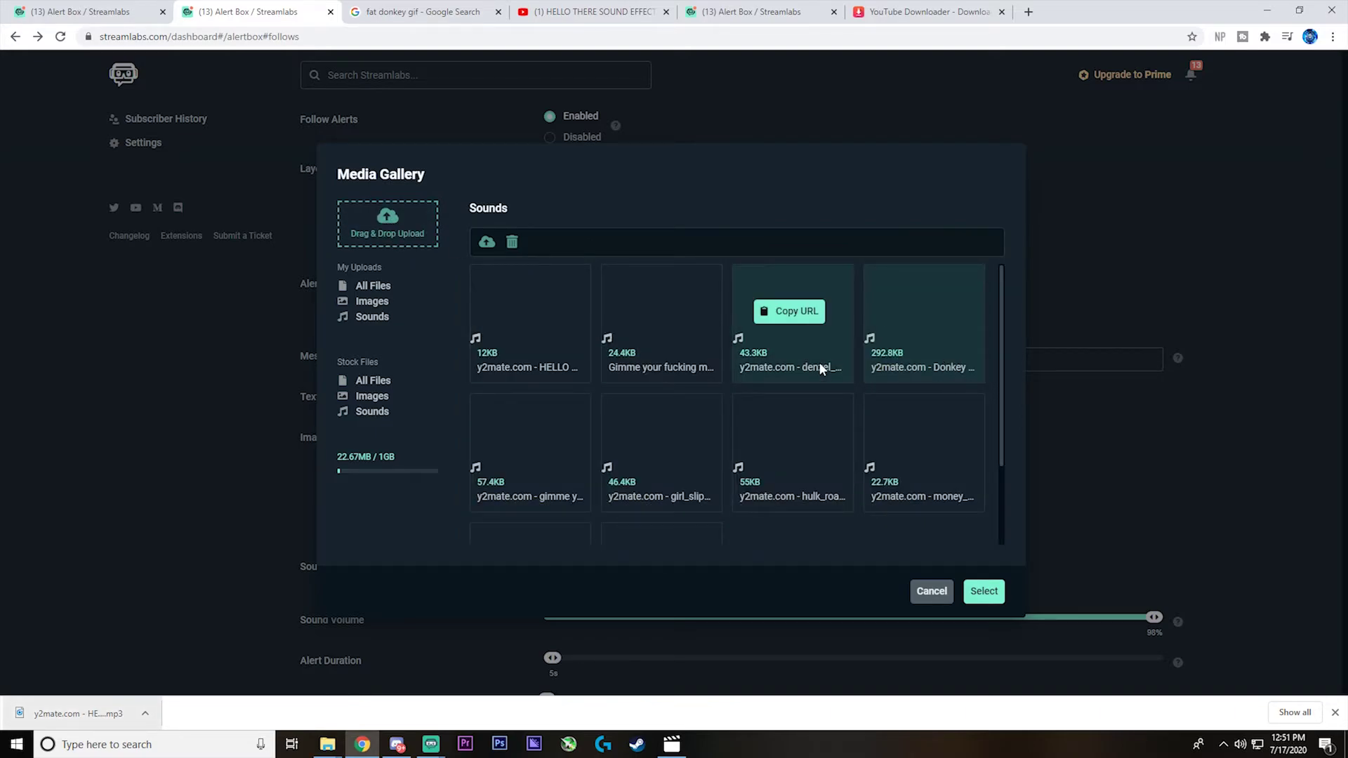
double_click(526, 363)
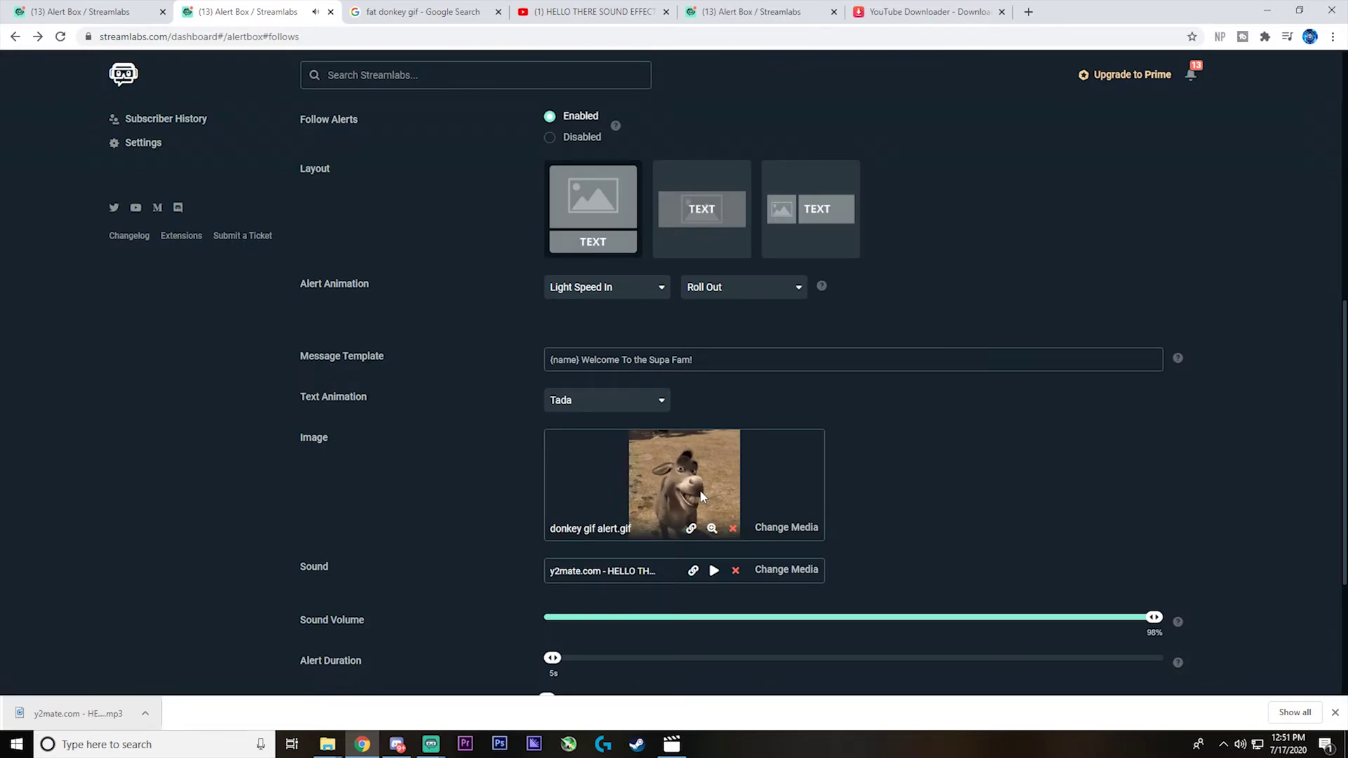
scroll(706, 490, up, 2)
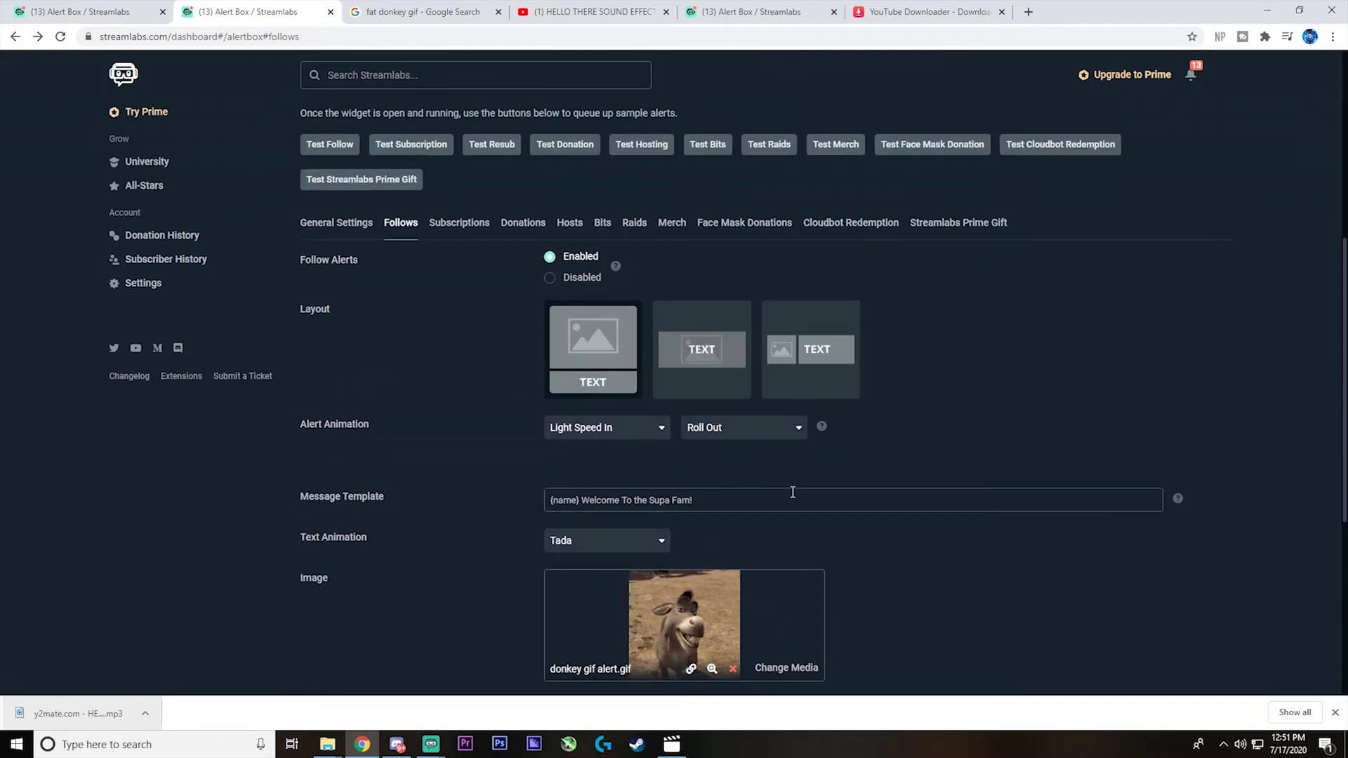
scroll(791, 491, down, 1)
scroll(772, 495, down, 1)
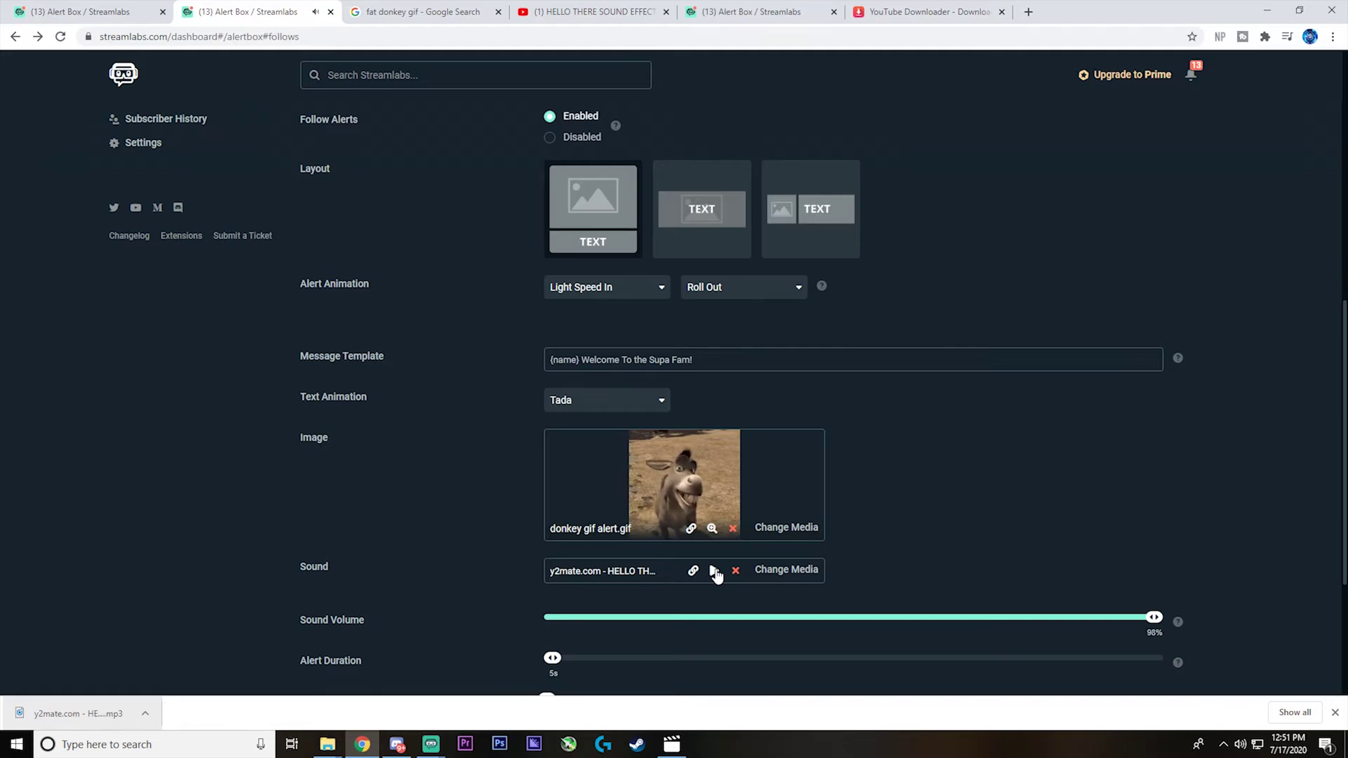
scroll(1097, 511, down, 2)
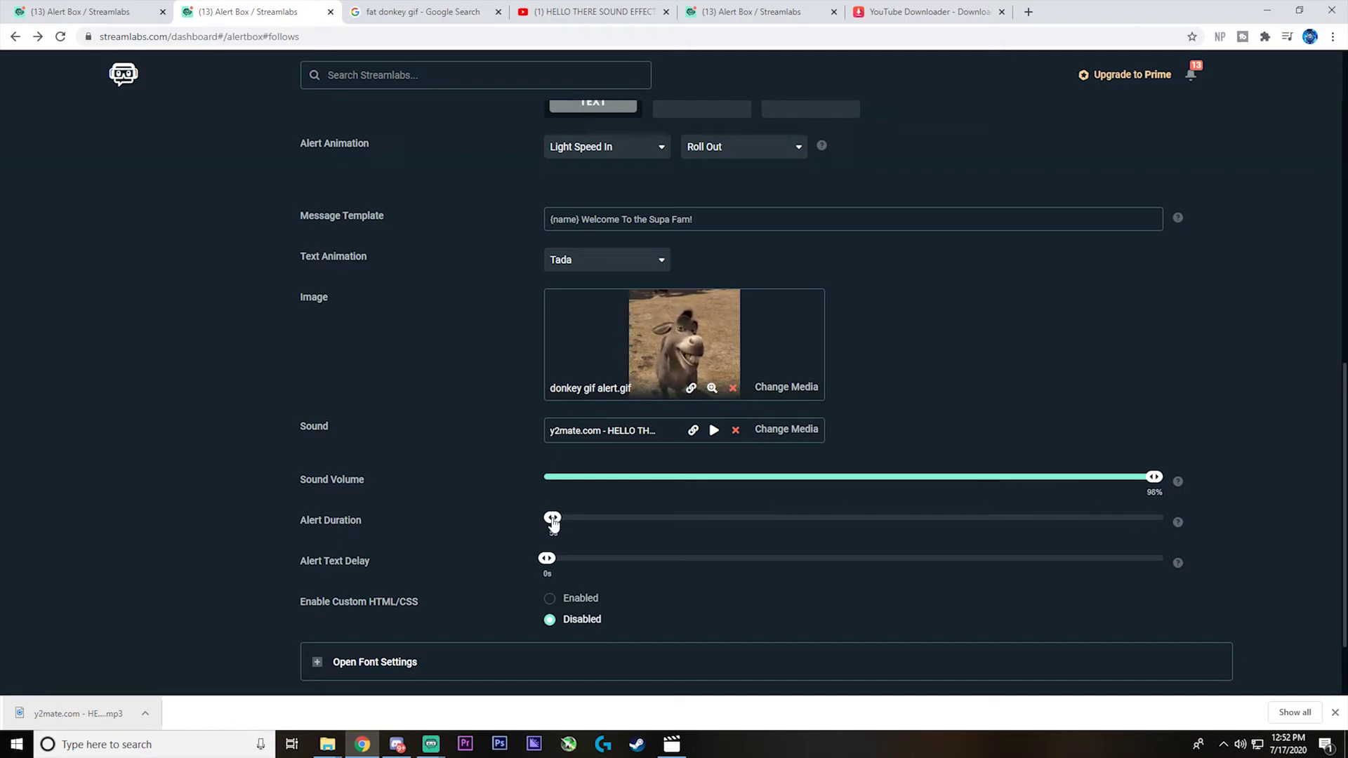
scroll(377, 495, down, 1)
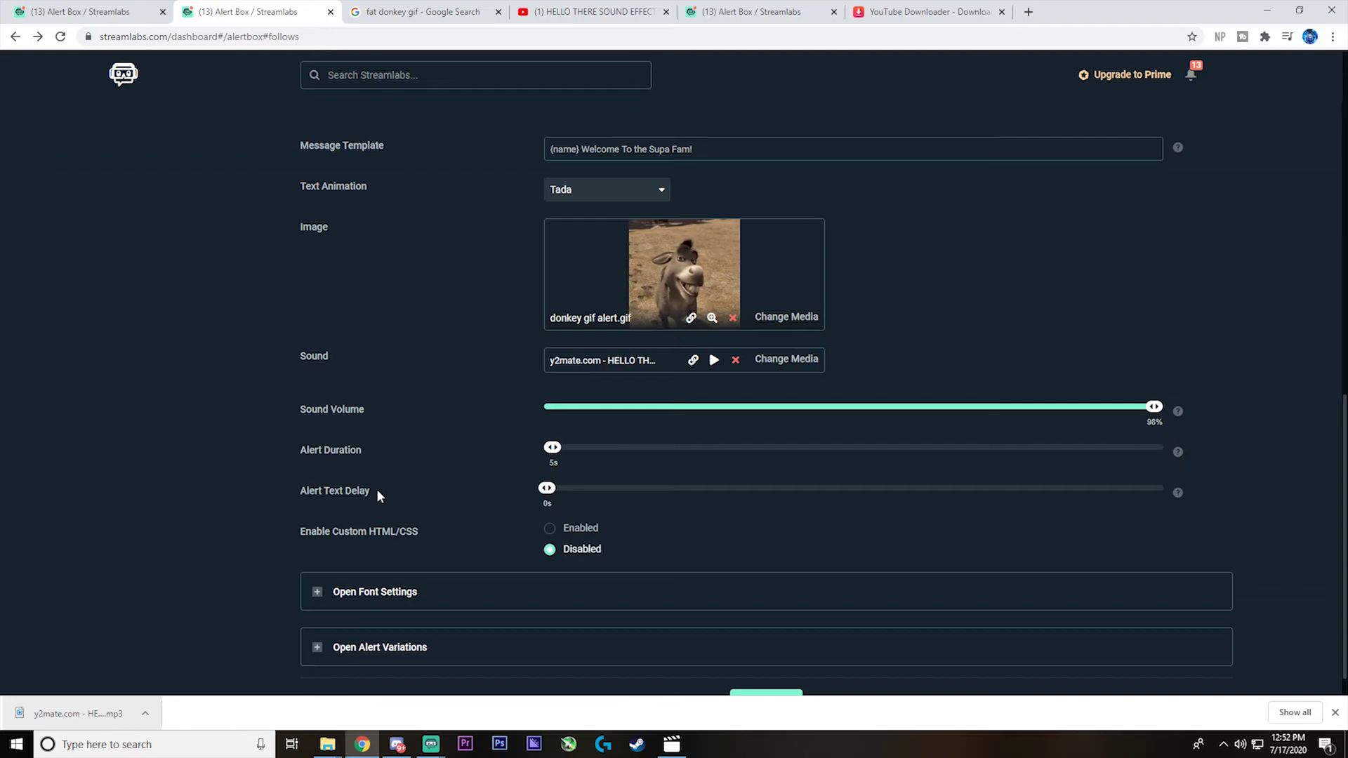
scroll(492, 509, down, 1)
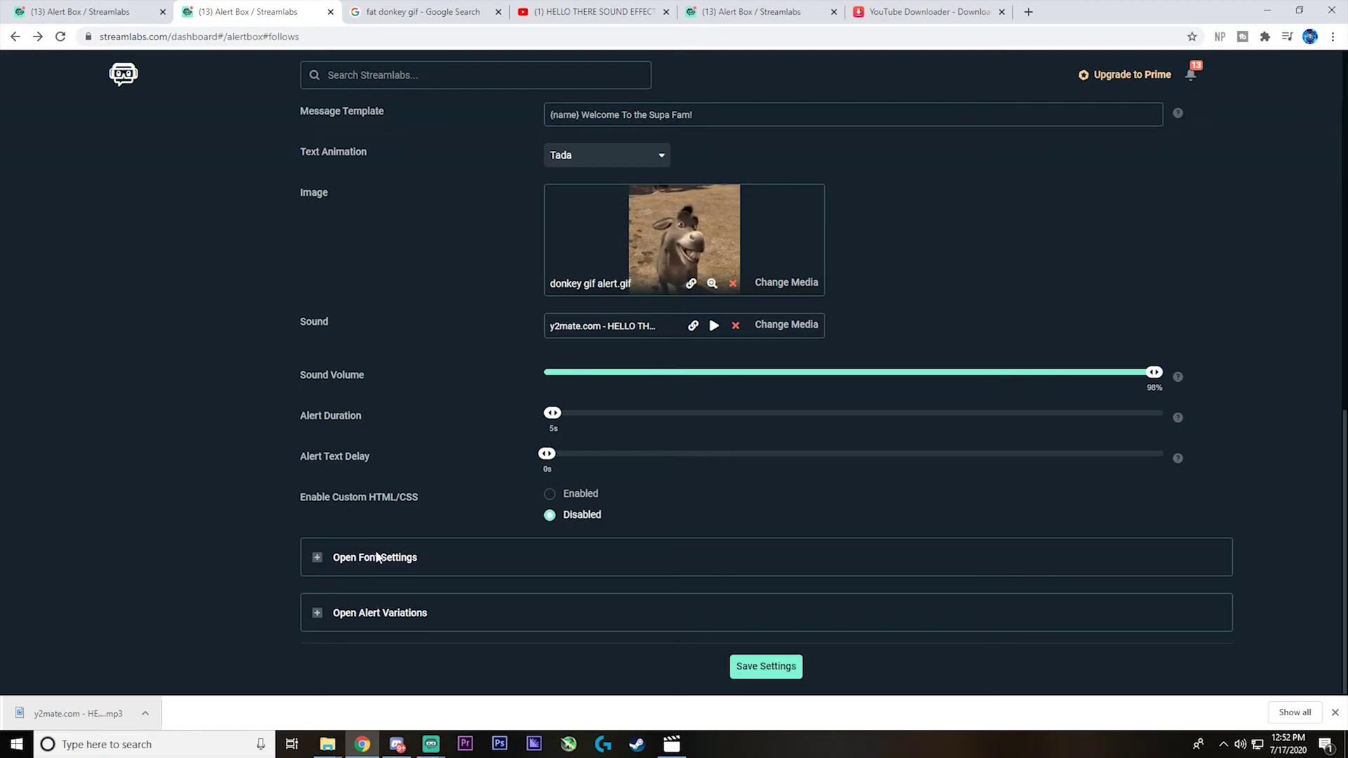
Review the Alike font, size, weight and text color for the follow alert, then save the settings.
click(321, 559)
scroll(465, 573, down, 2)
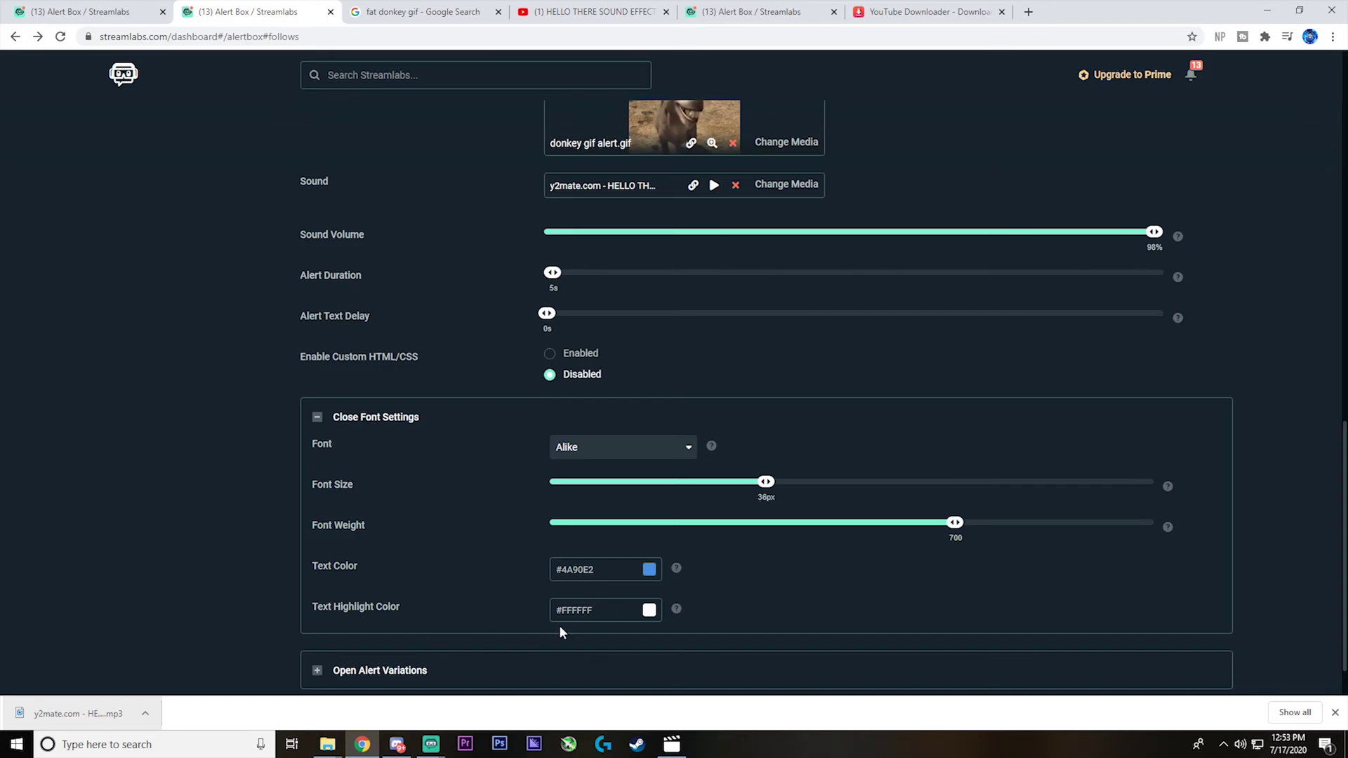
scroll(521, 612, up, 1)
scroll(440, 591, down, 2)
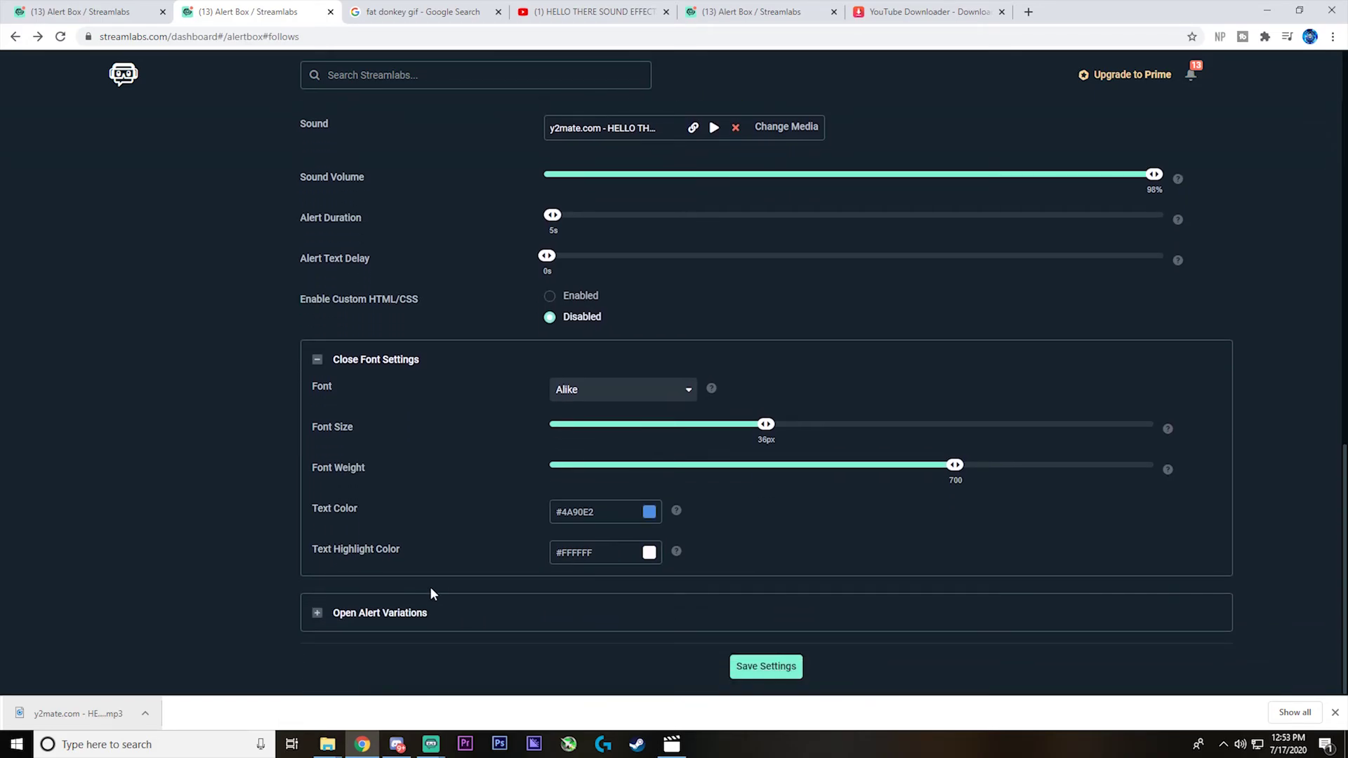
scroll(429, 587, up, 10)
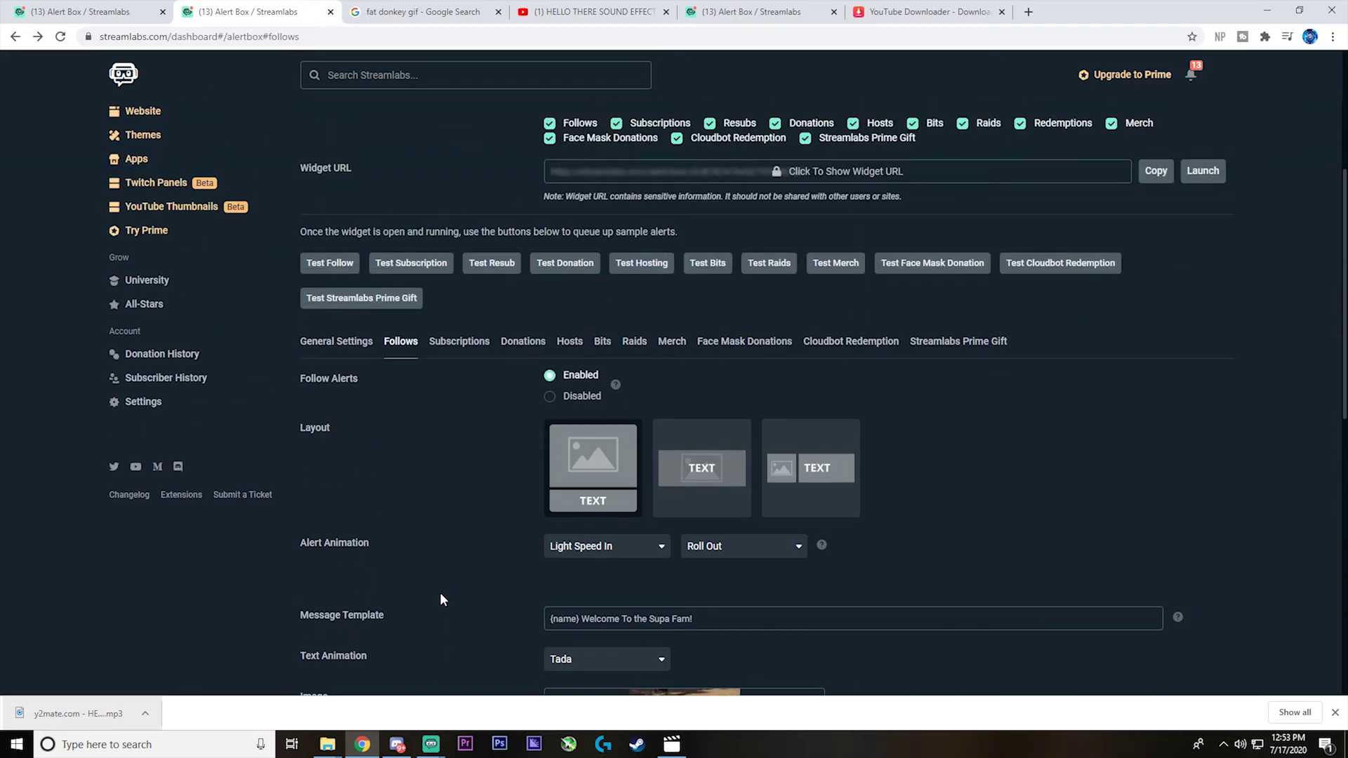
scroll(495, 523, down, 5)
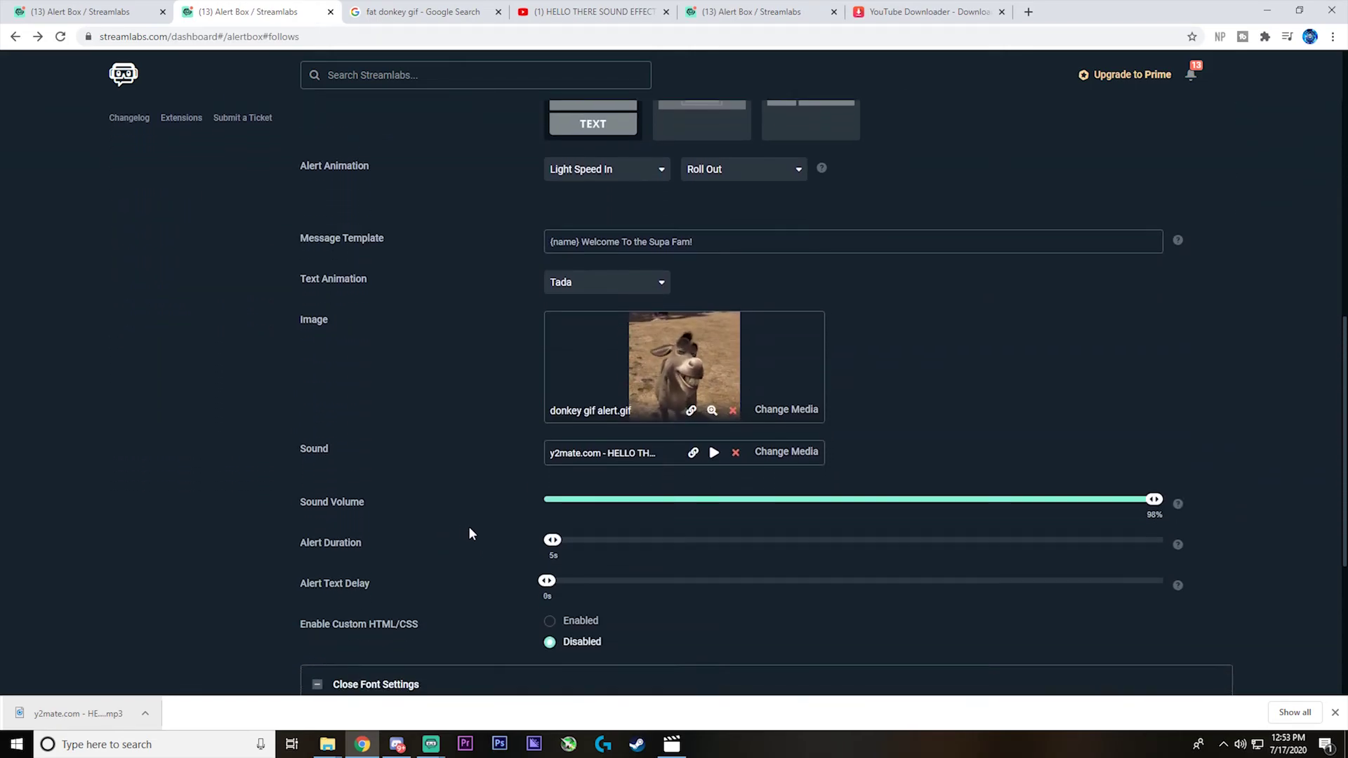
scroll(470, 528, down, 4)
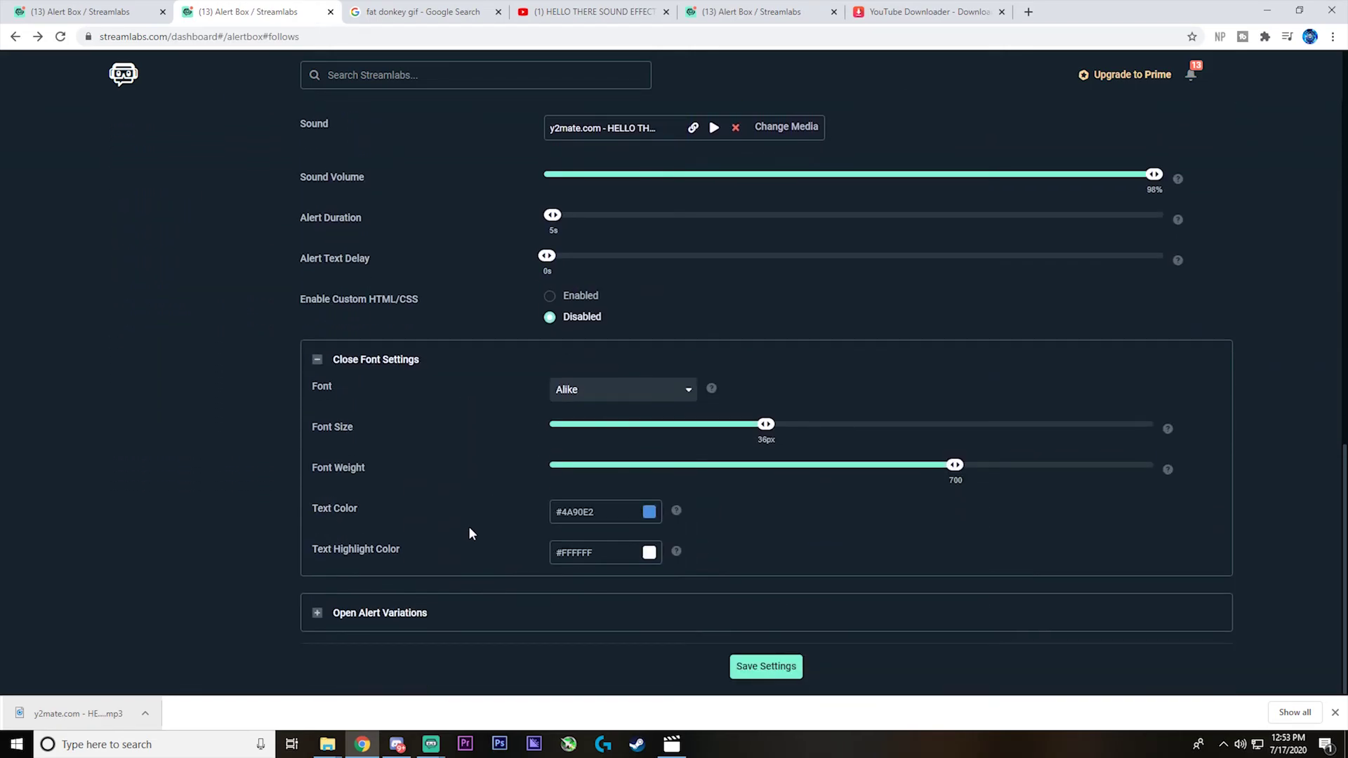
click(767, 667)
scroll(1162, 123, up, 2)
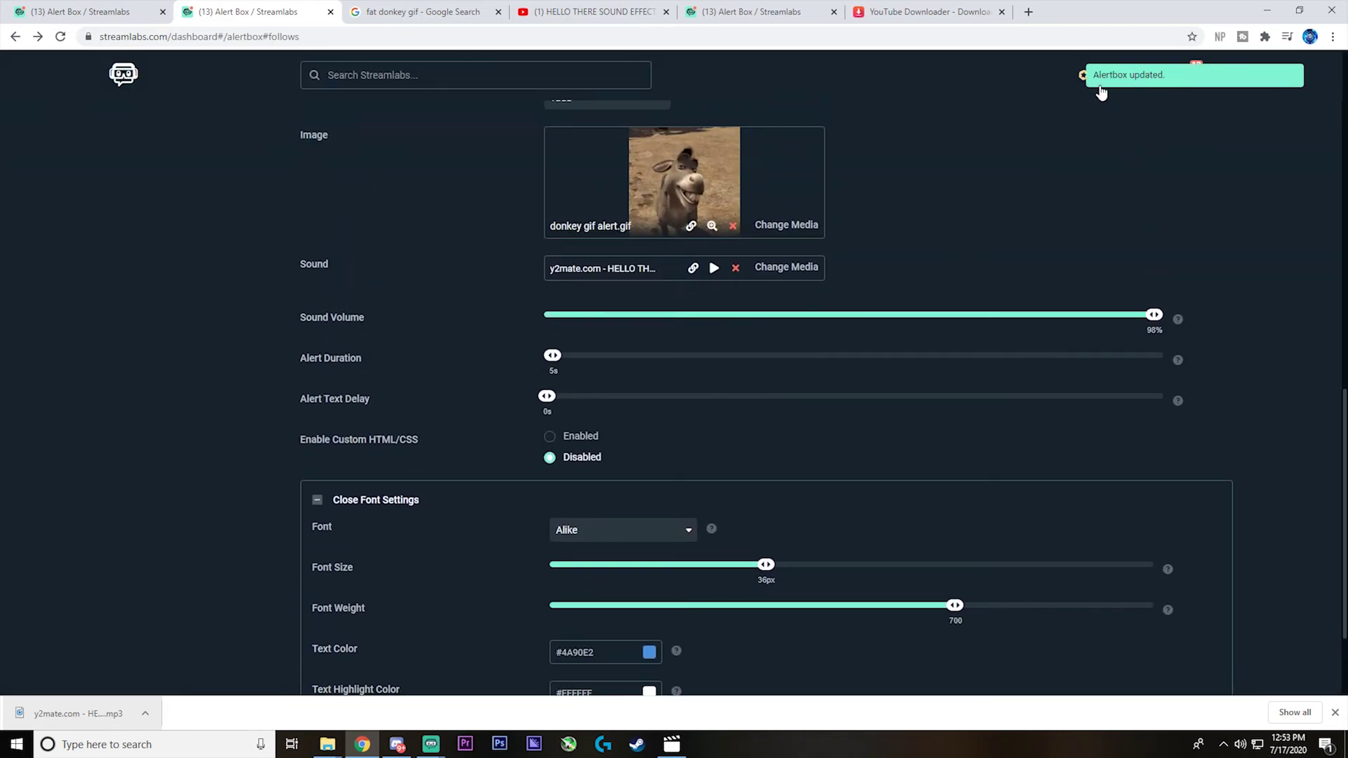
Switch to Streamlabs OBS and run a Follow test from Test Widgets to preview the donkey alert.
mouse_move(431, 742)
click(433, 695)
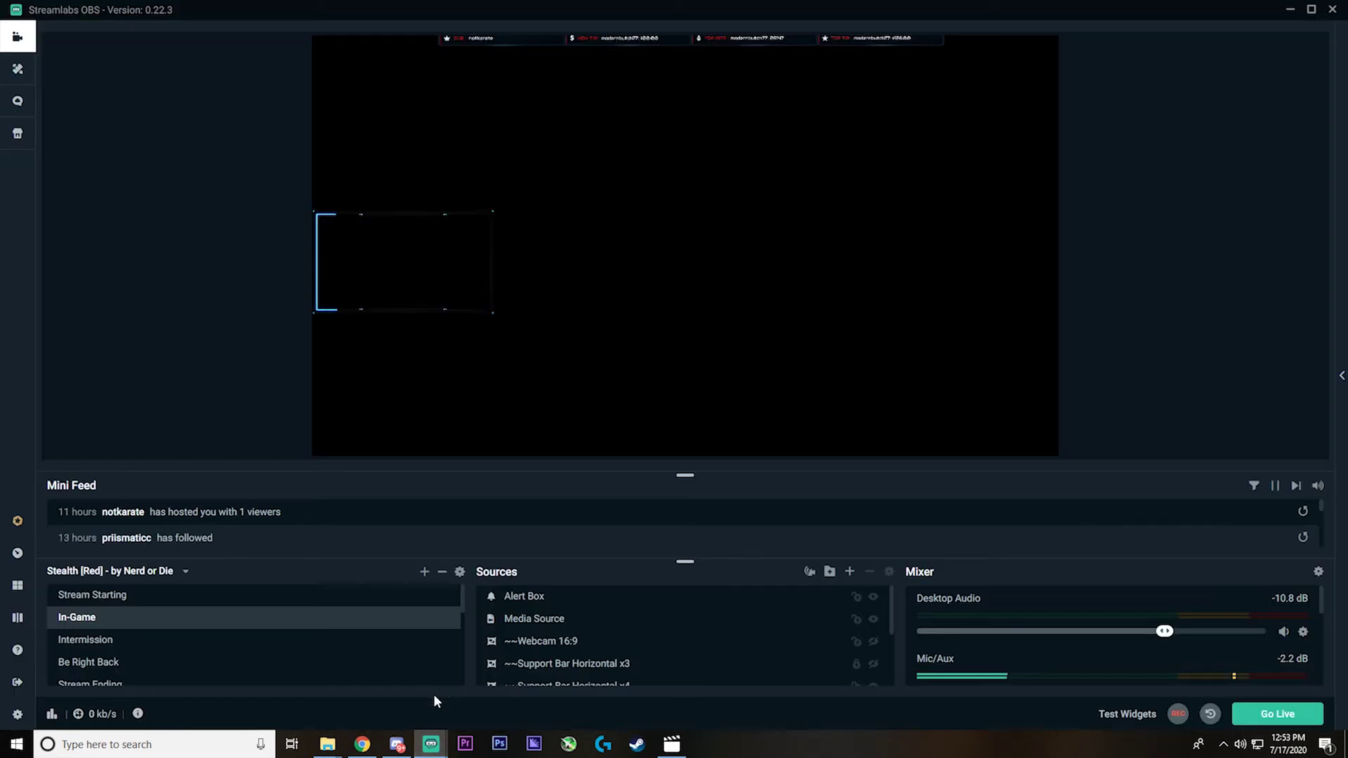
mouse_move(1127, 716)
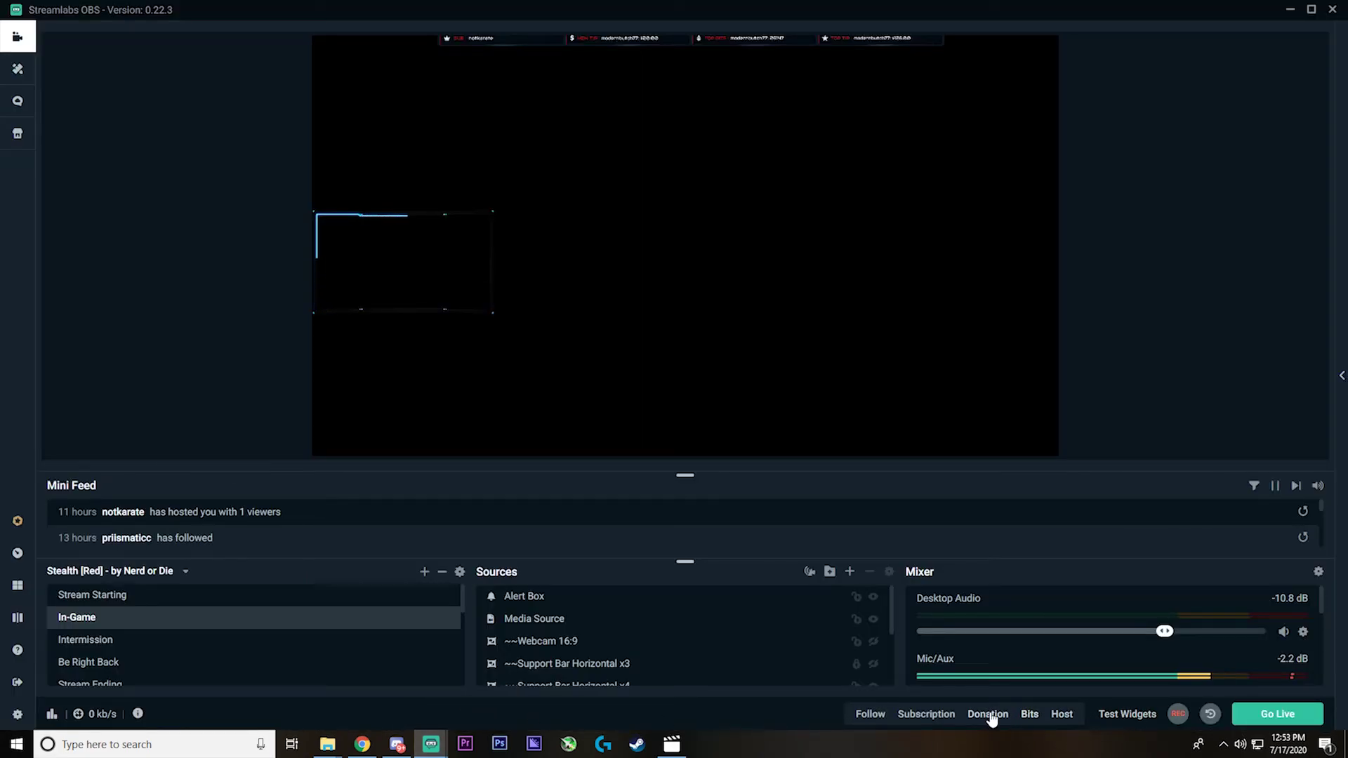
click(874, 714)
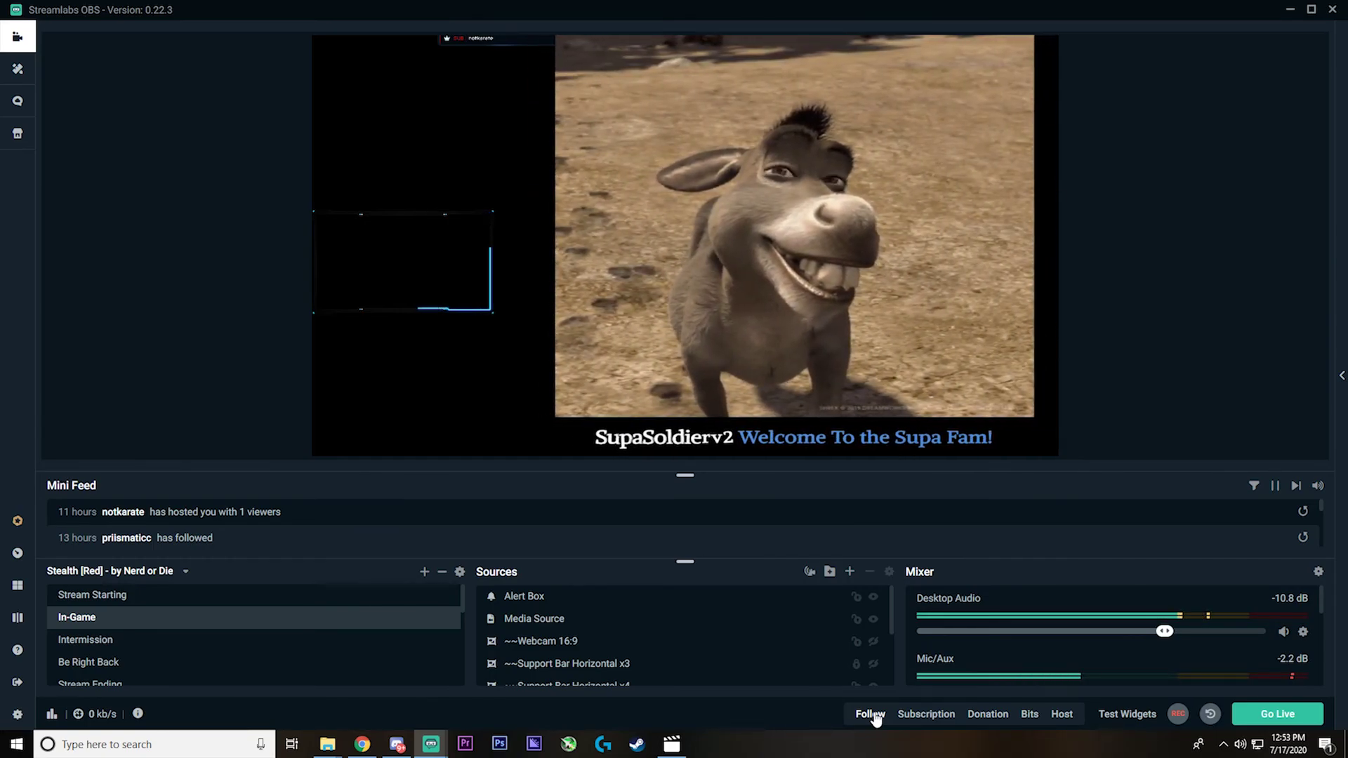